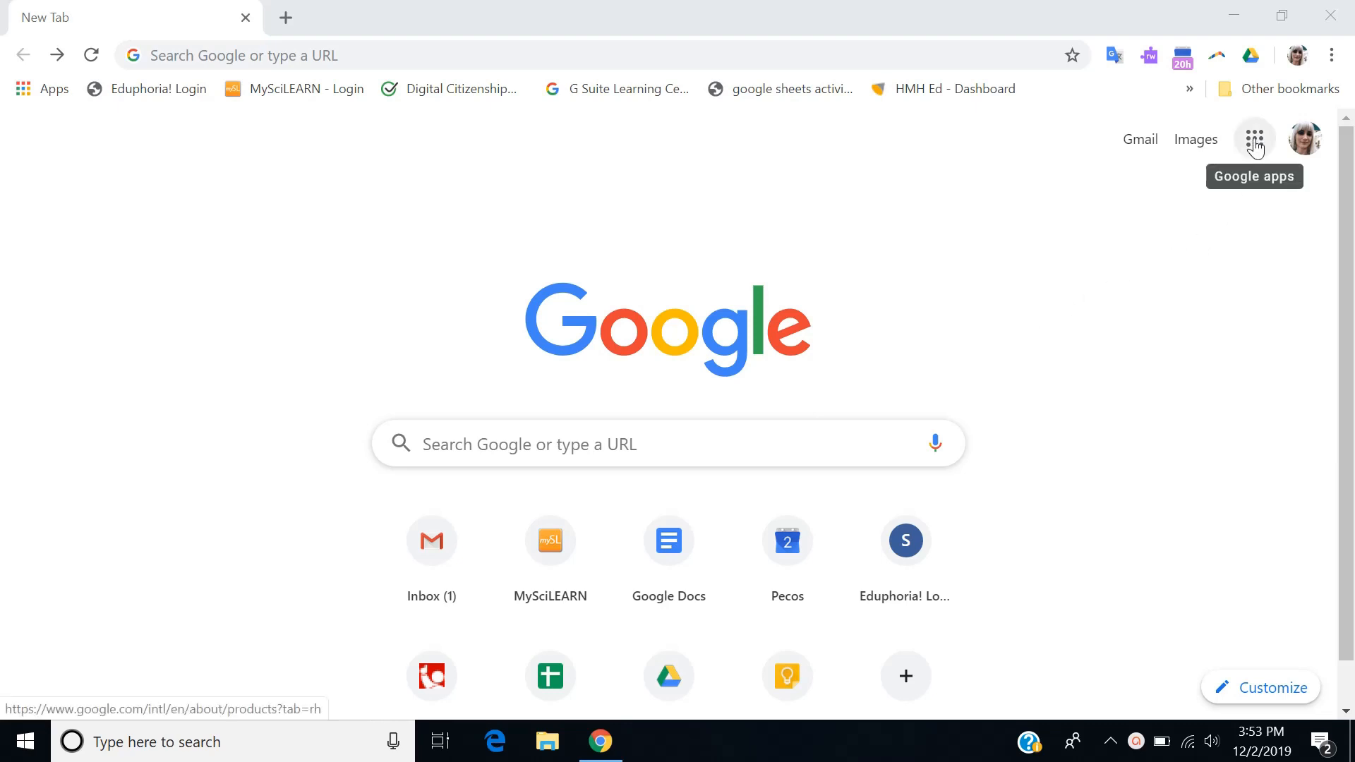
# - Open Google Keep from the full list of Google apps
pyautogui.click(1256, 146)
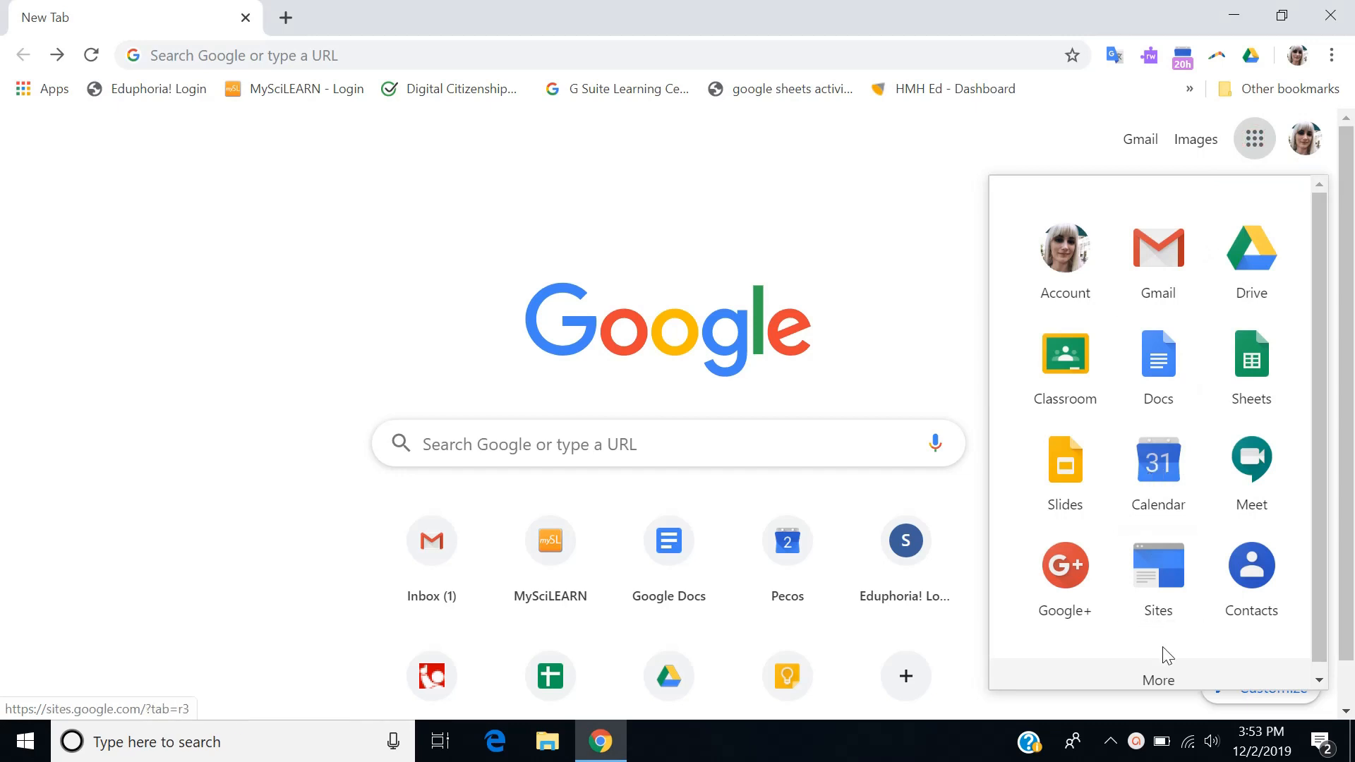
pyautogui.click(1163, 679)
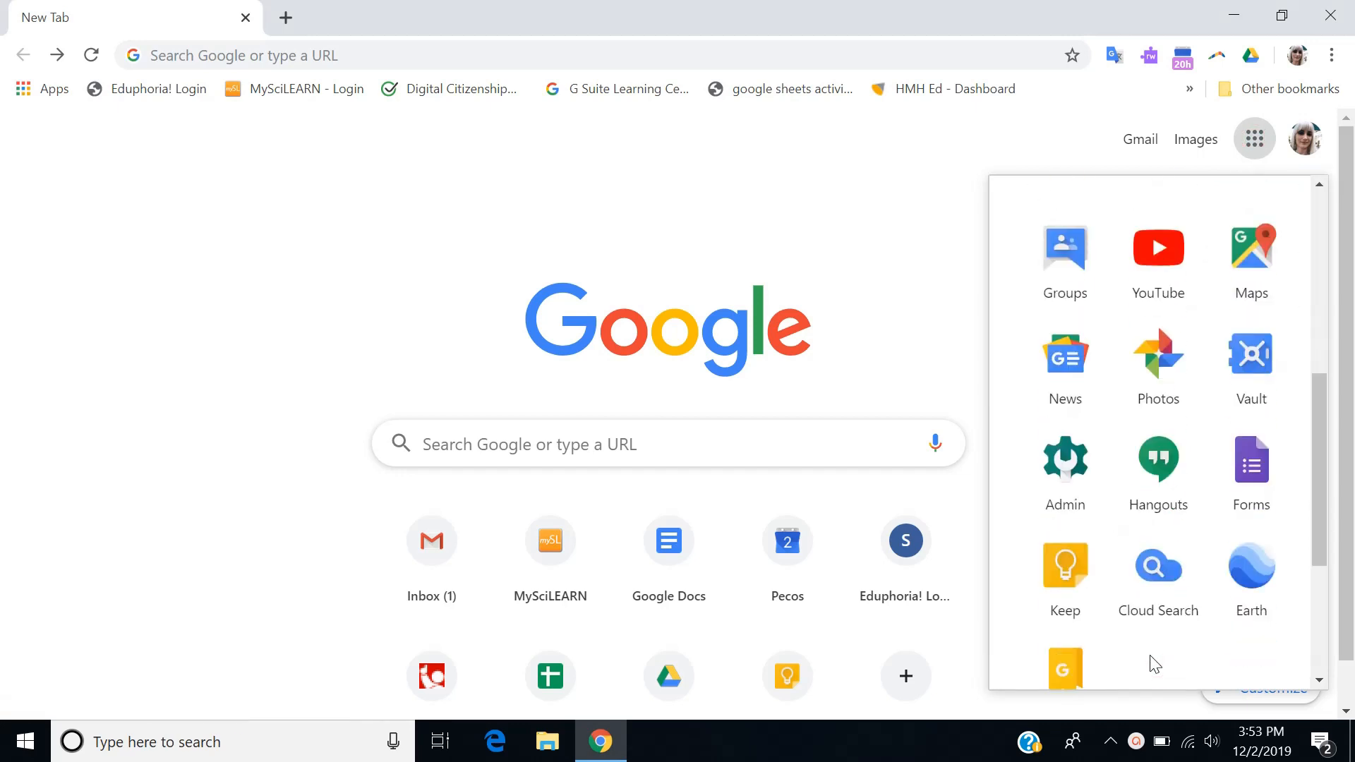
pyautogui.click(1066, 583)
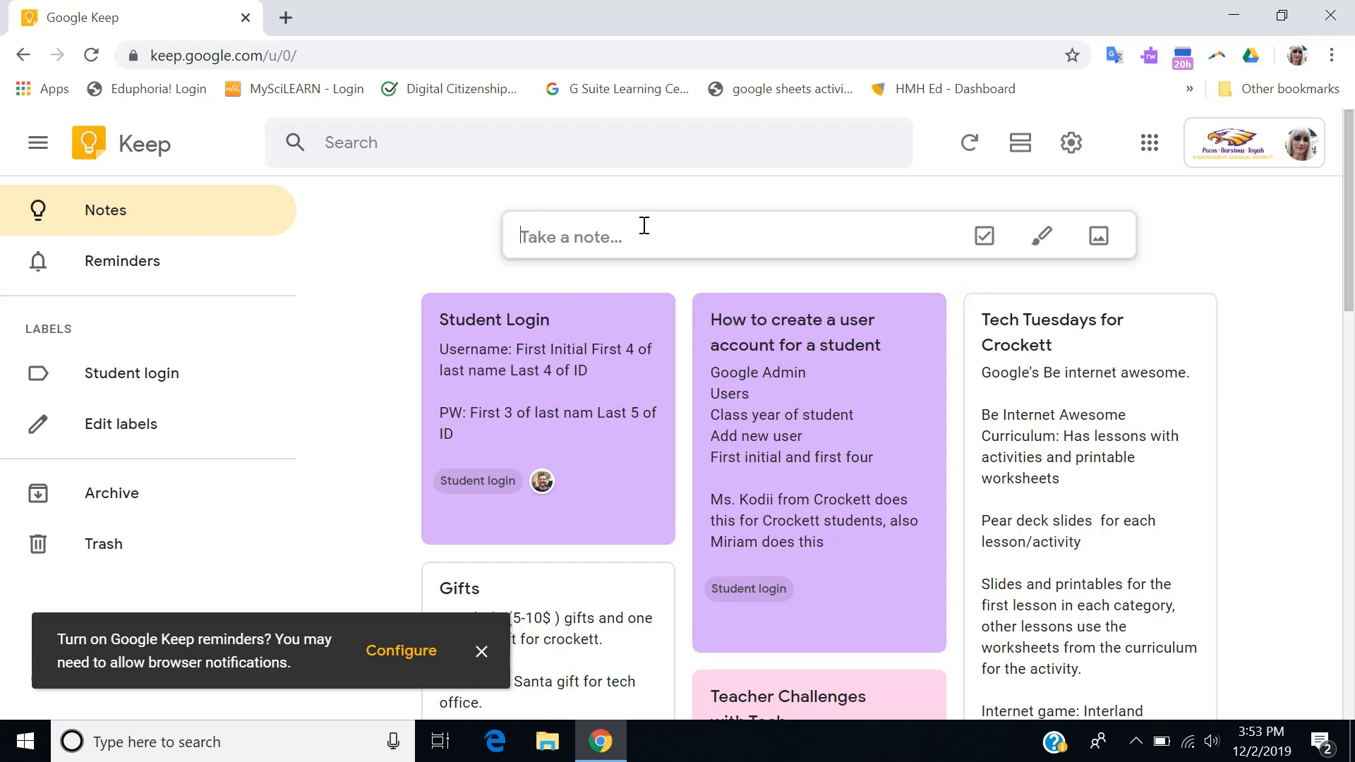
# - Create a new note with three lines: "Quiz my students", "feed my cat" and "meet with my friend"
pyautogui.click(583, 242)
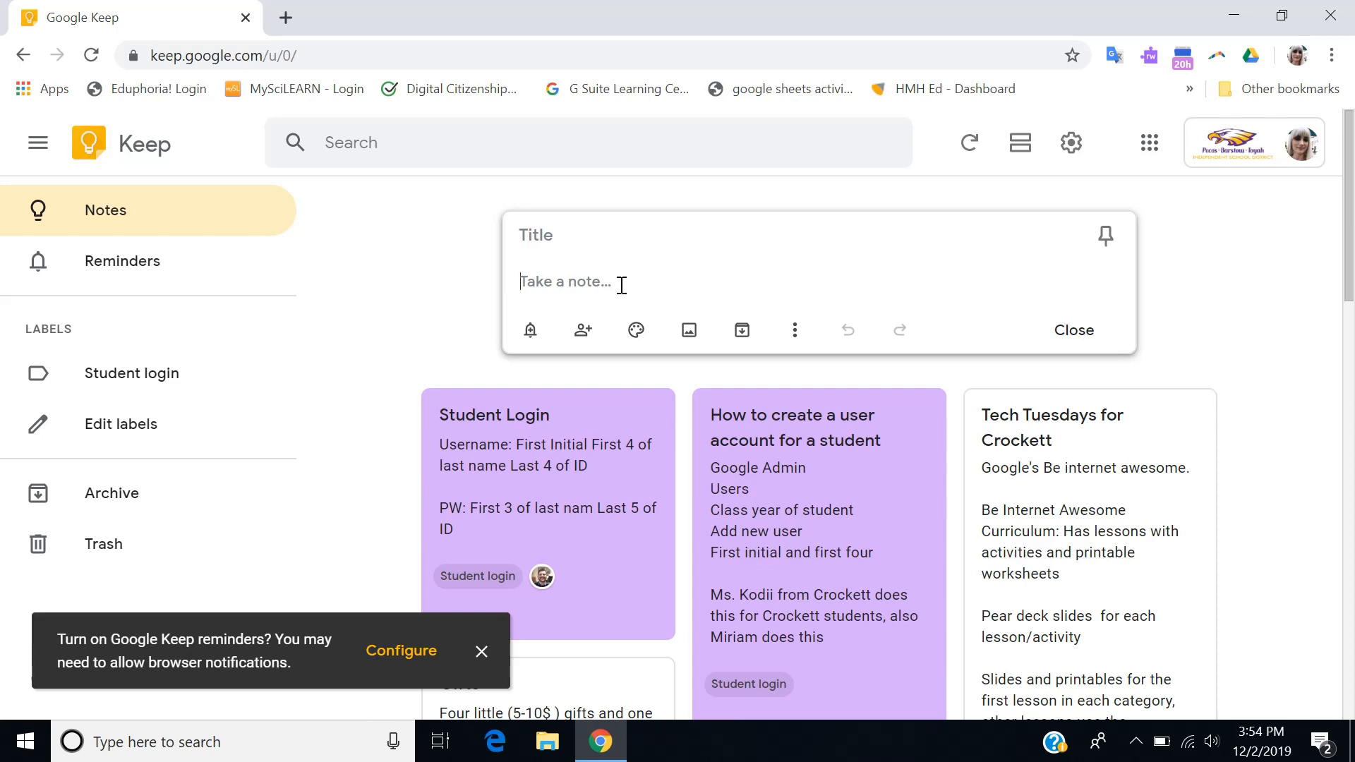
pyautogui.write('Quiz my s')
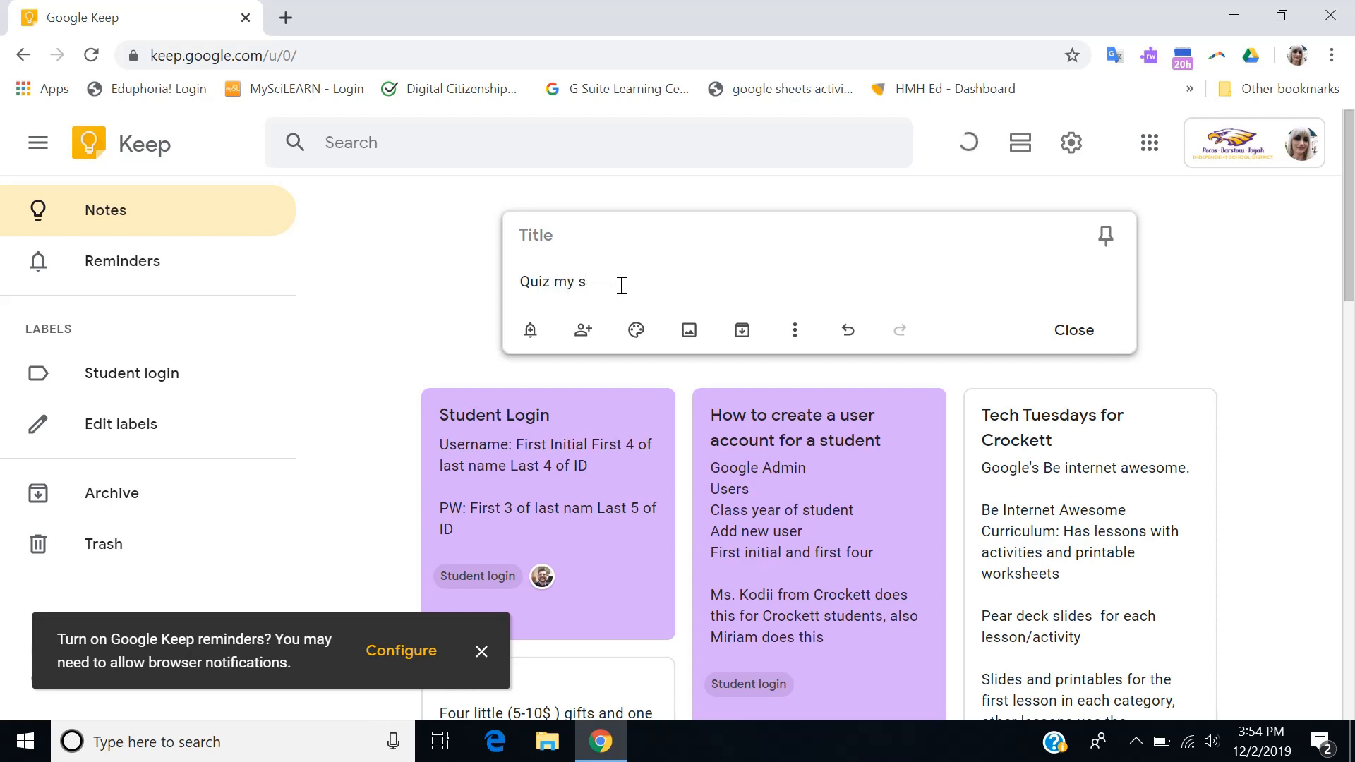
pyautogui.write('tudents')
pyautogui.press('Return')
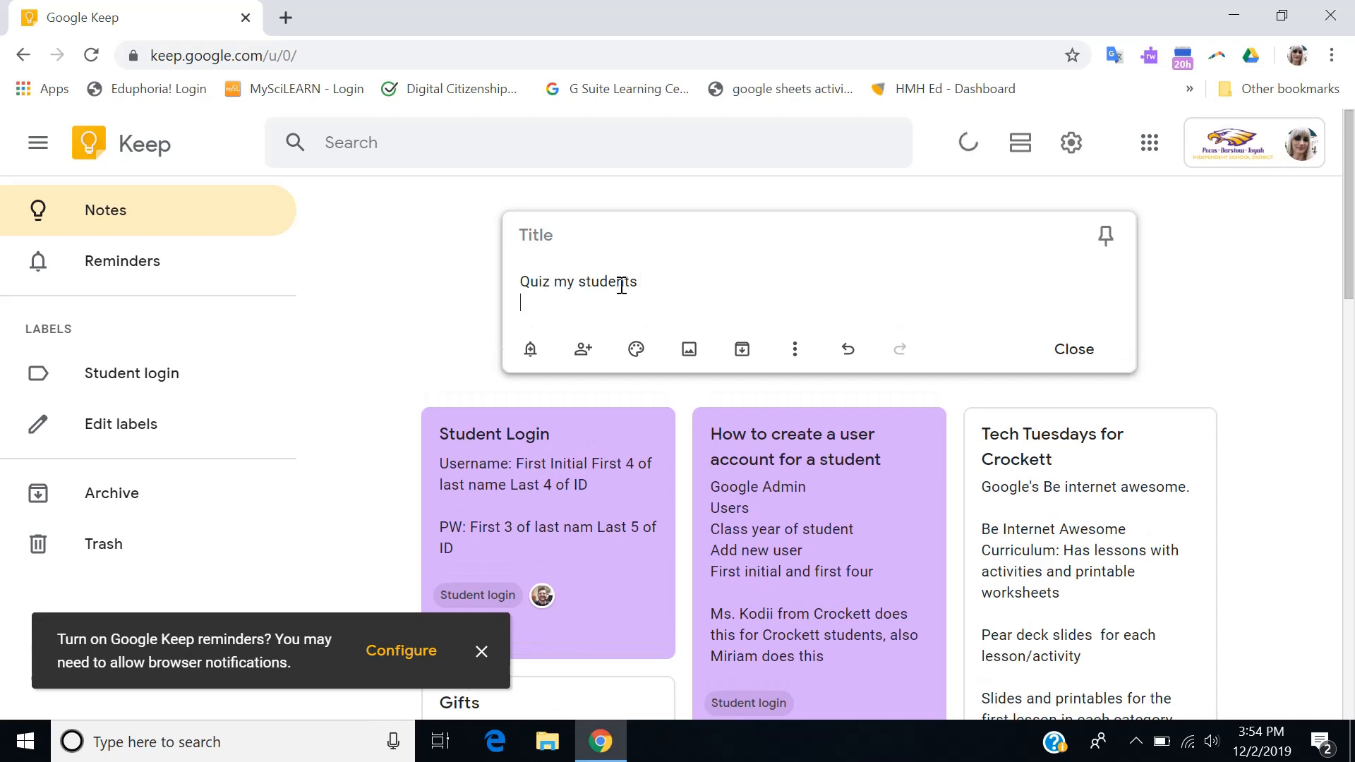
pyautogui.write('feed my cat')
pyautogui.press('Return')
pyautogui.write('meet with ')
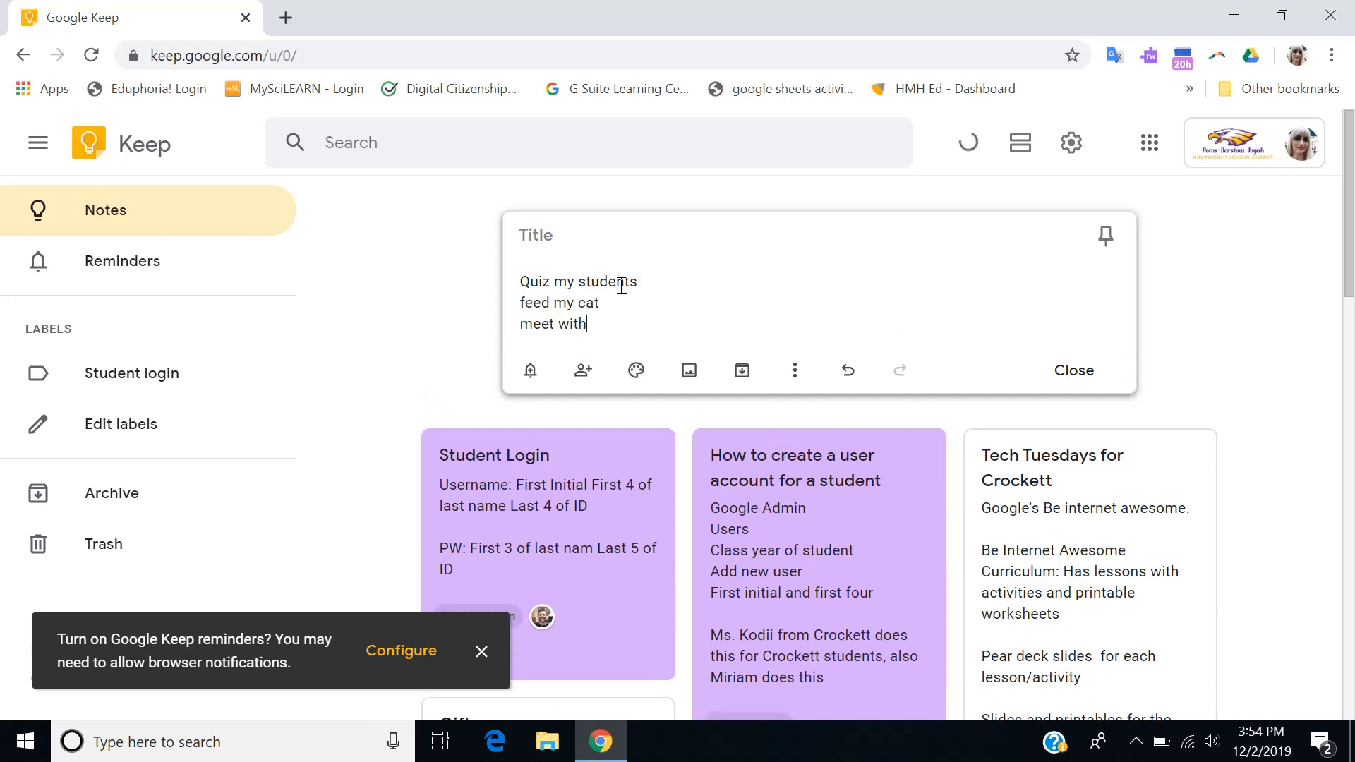
pyautogui.write('my friend')
# - Turn the note's lines into checkboxes and title the note "To do list"
pyautogui.click(797, 380)
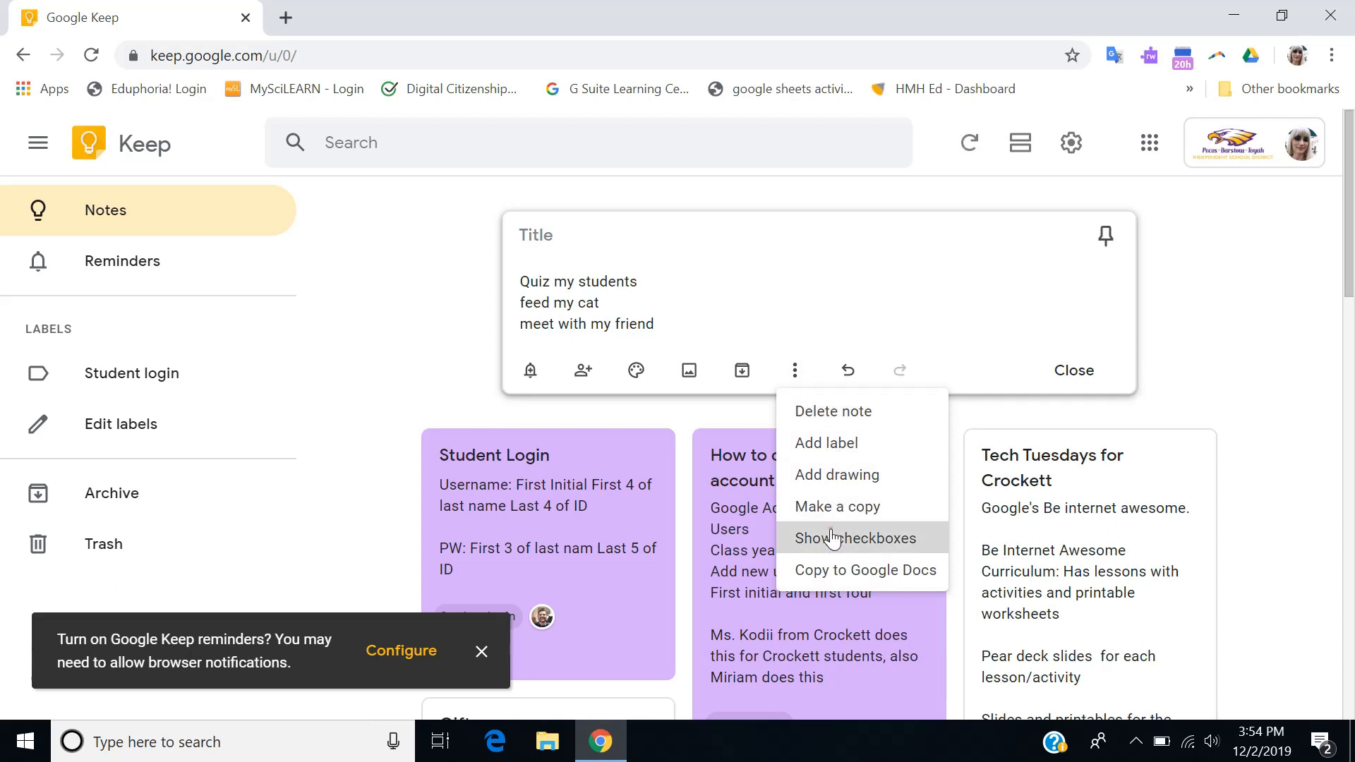
pyautogui.click(833, 539)
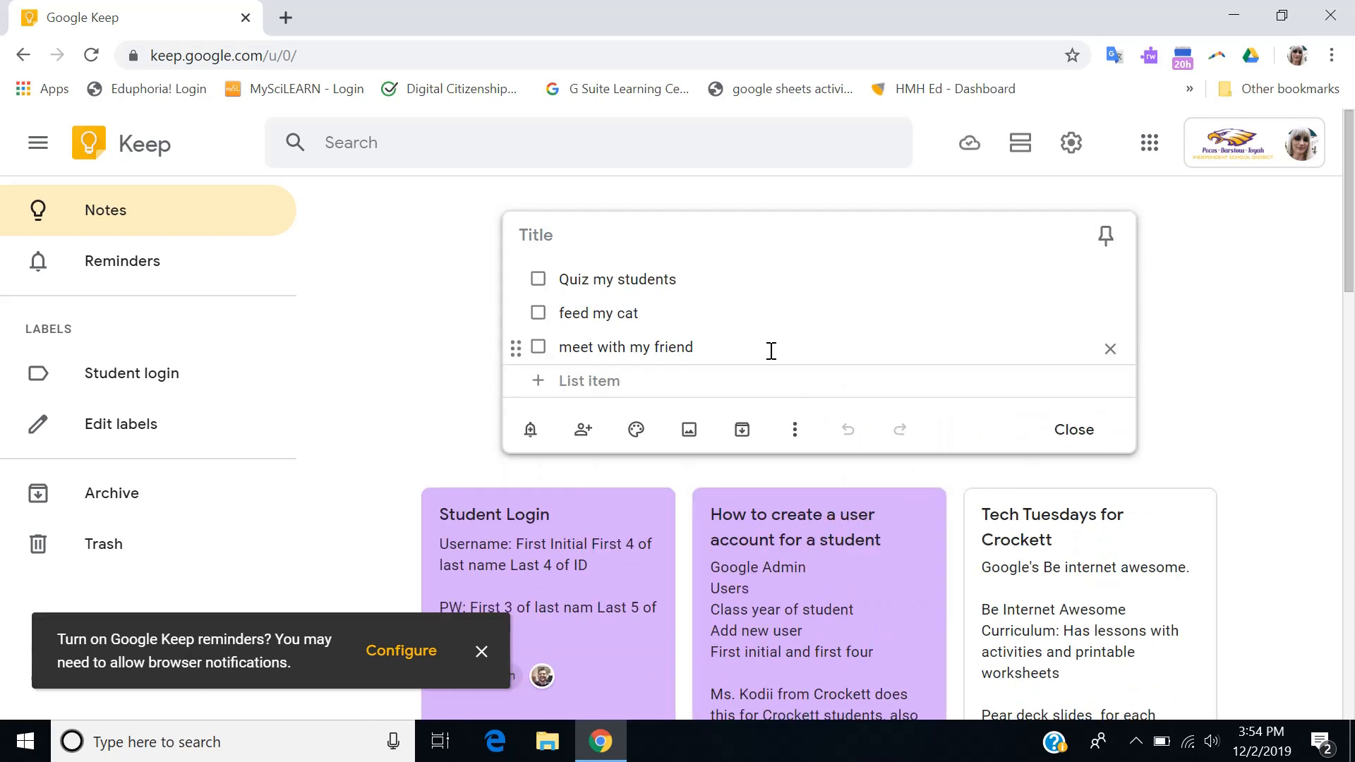
pyautogui.click(592, 242)
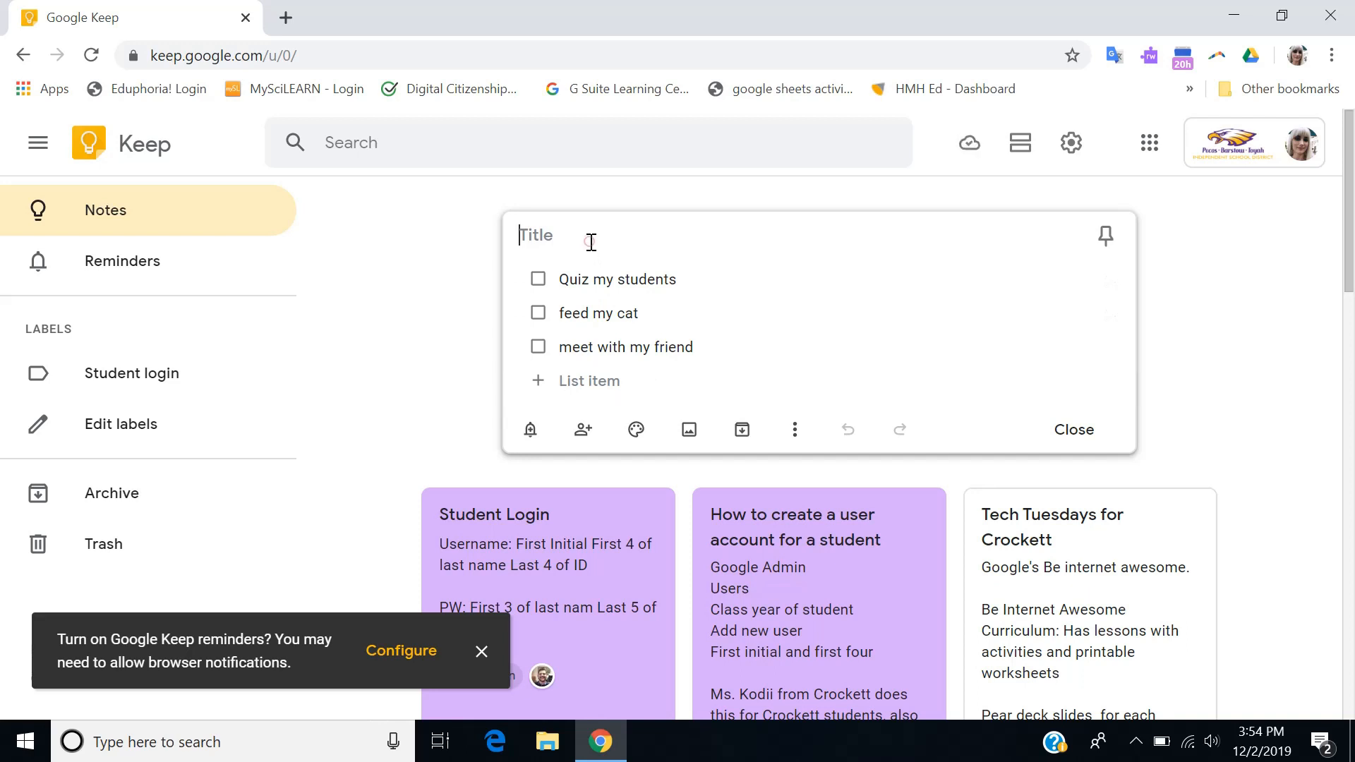
pyautogui.write('To do list')
# - Mark "Quiz my students" as completed, then close and pin the To do list note
pyautogui.click(540, 281)
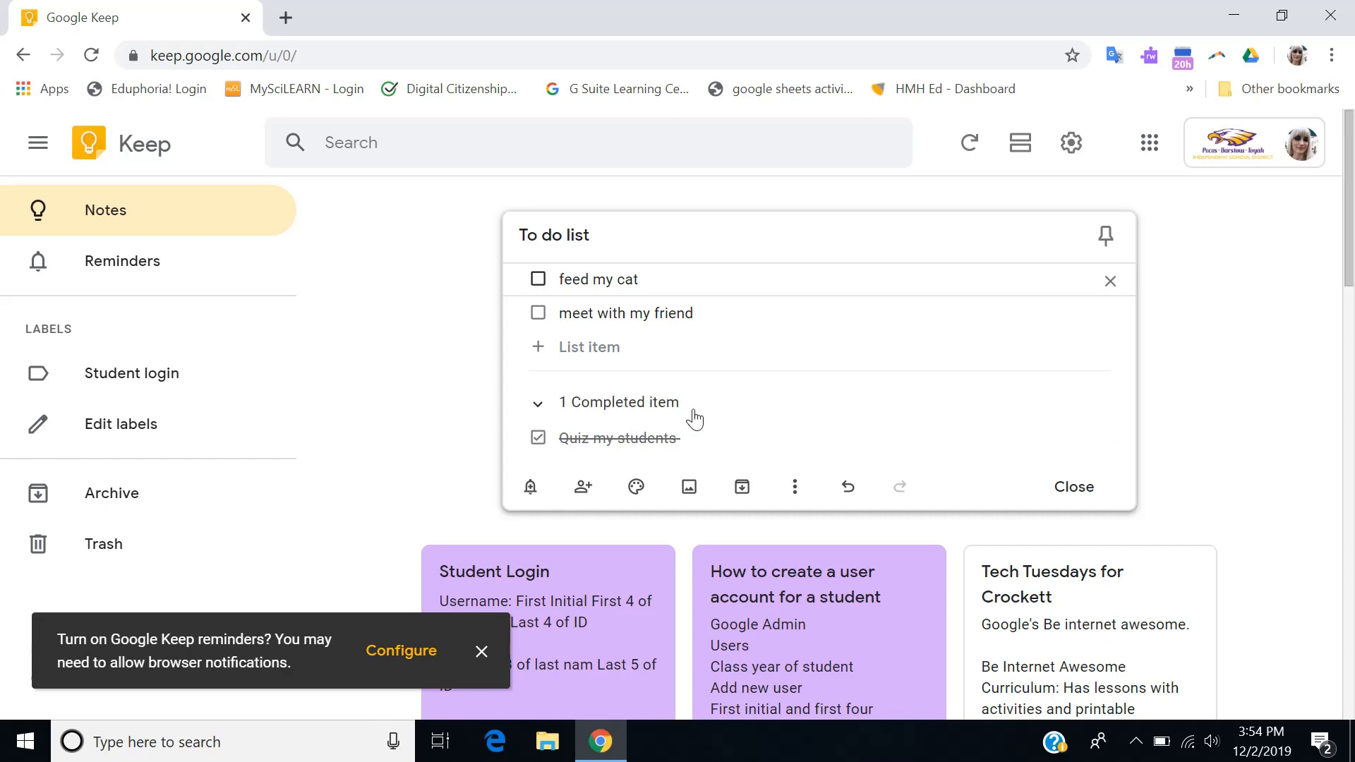
pyautogui.click(1074, 489)
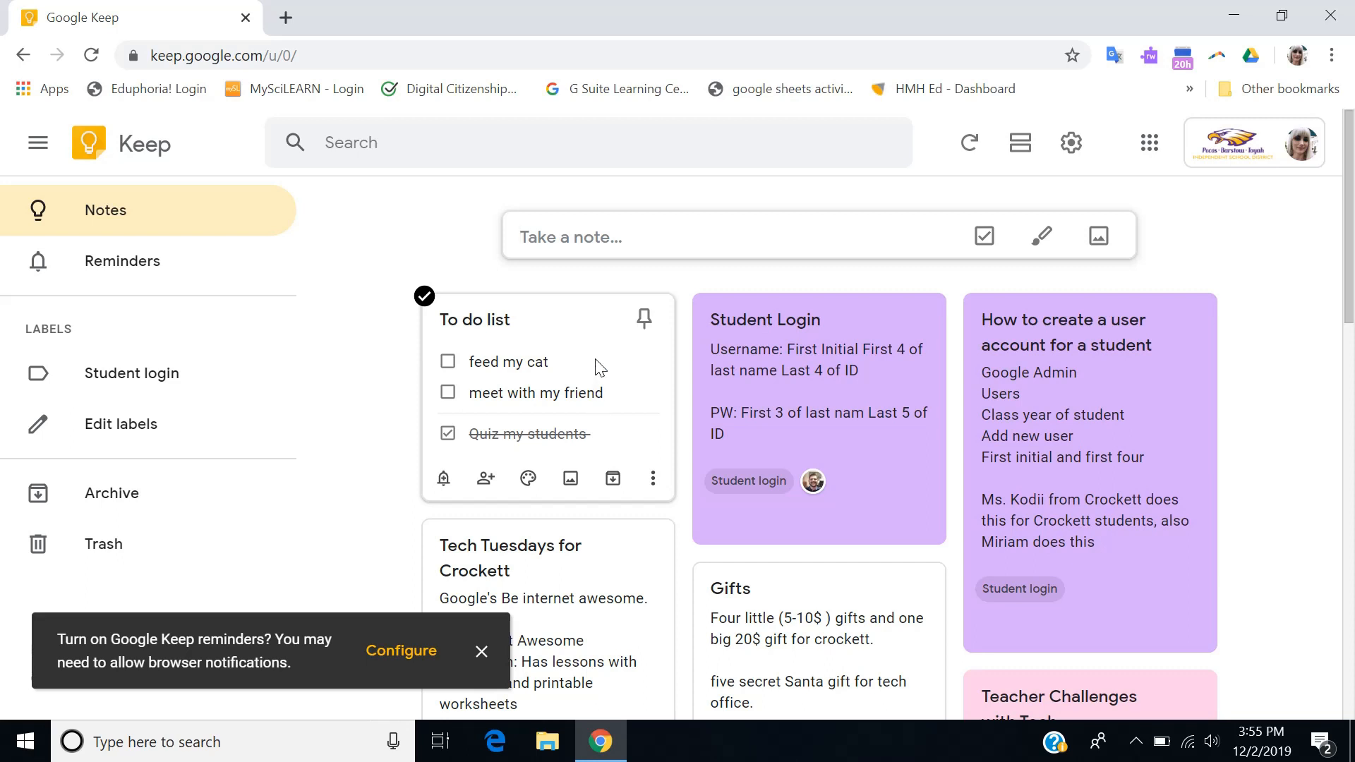
pyautogui.click(644, 319)
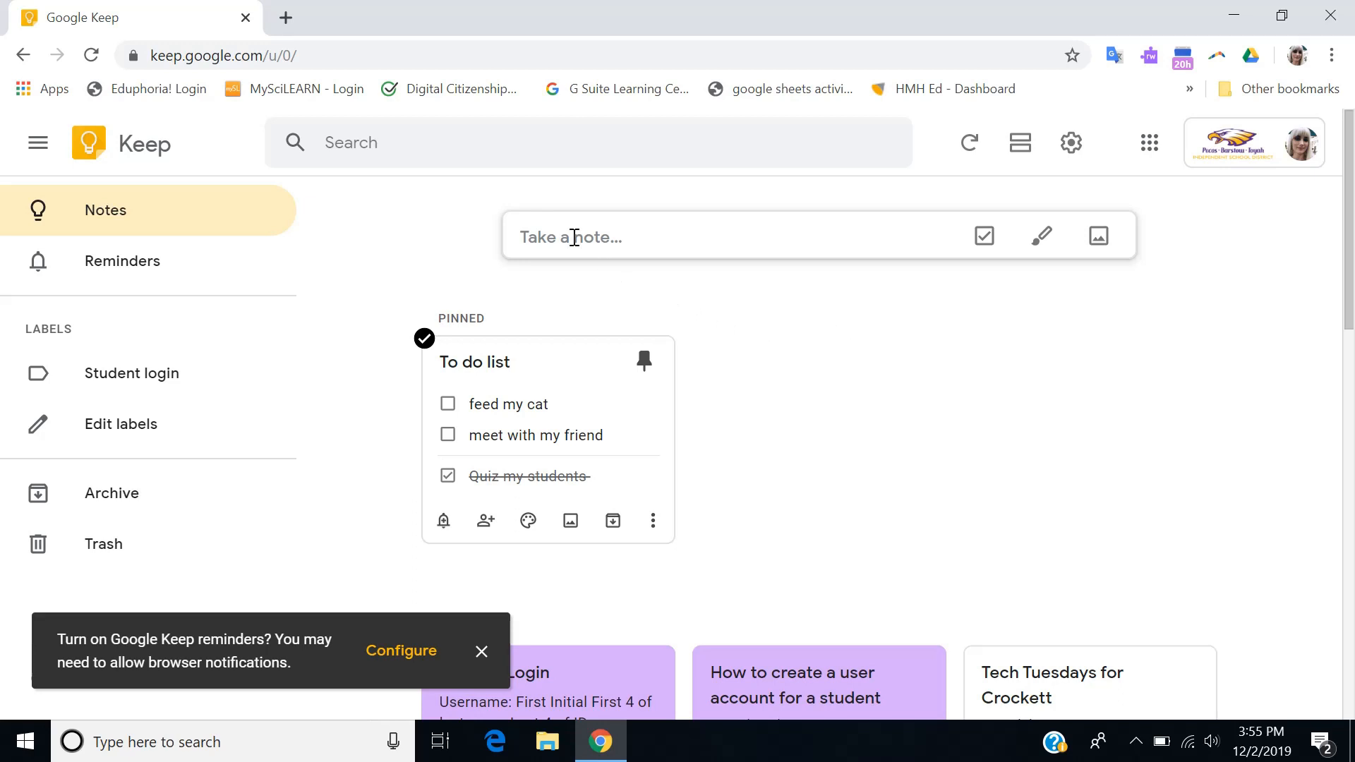
# - Start a new note titled "Meeting agenda", correcting the misspelled word with the suggested spelling
pyautogui.click(654, 234)
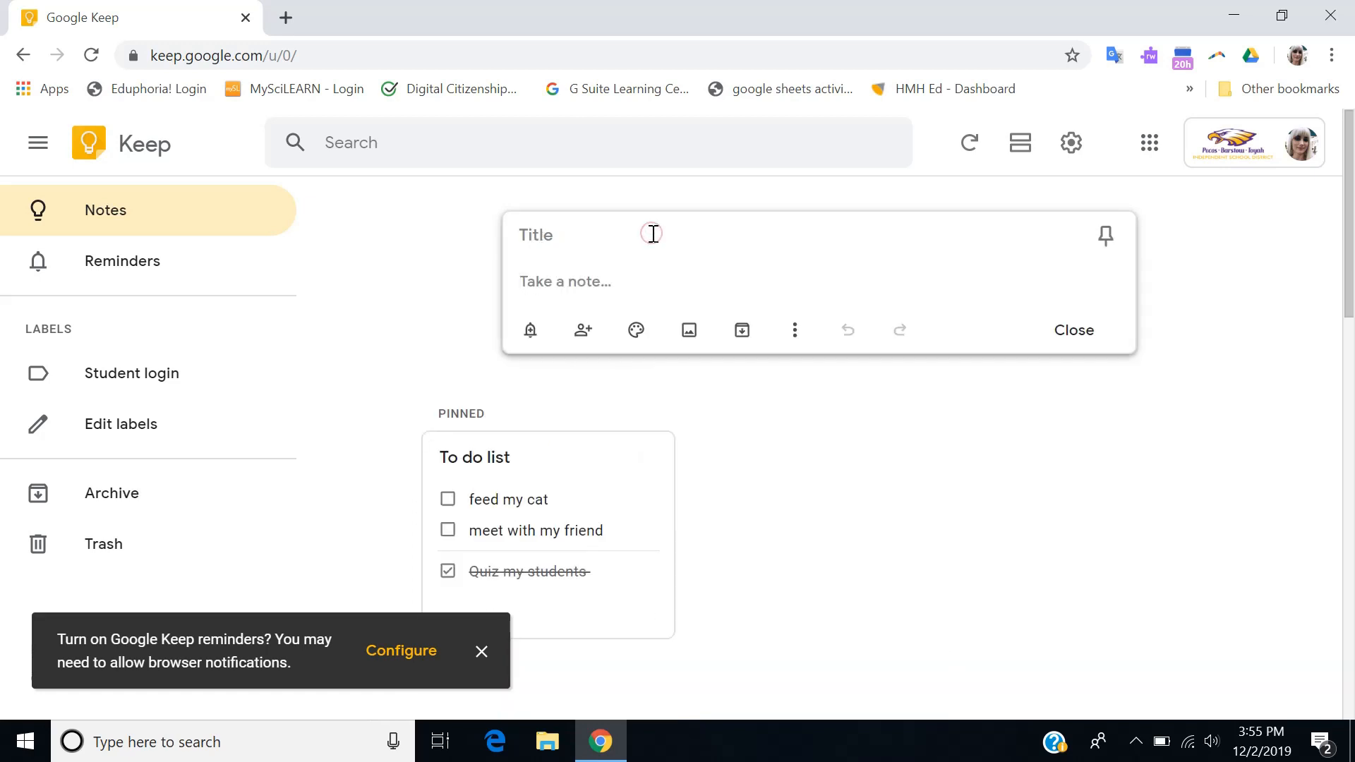
pyautogui.write('Me')
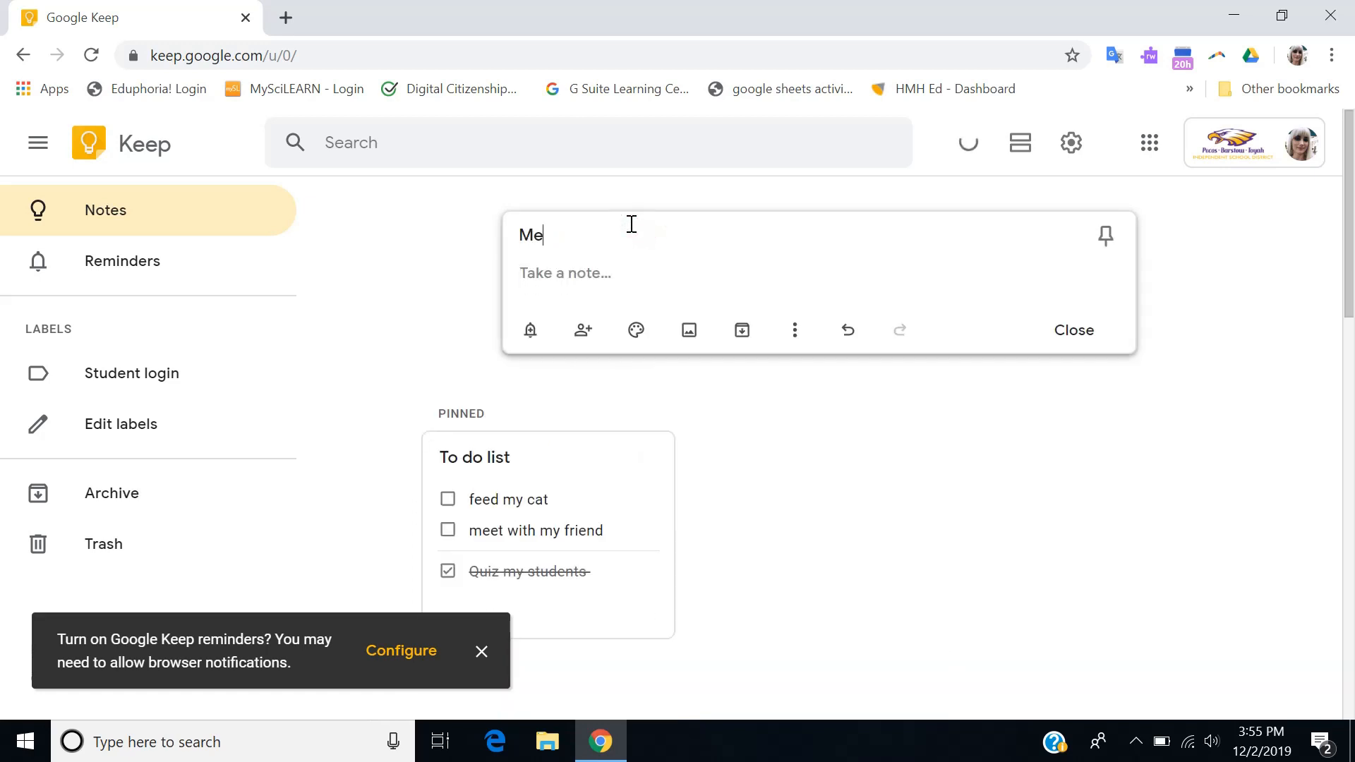
pyautogui.write('eting adgenda')
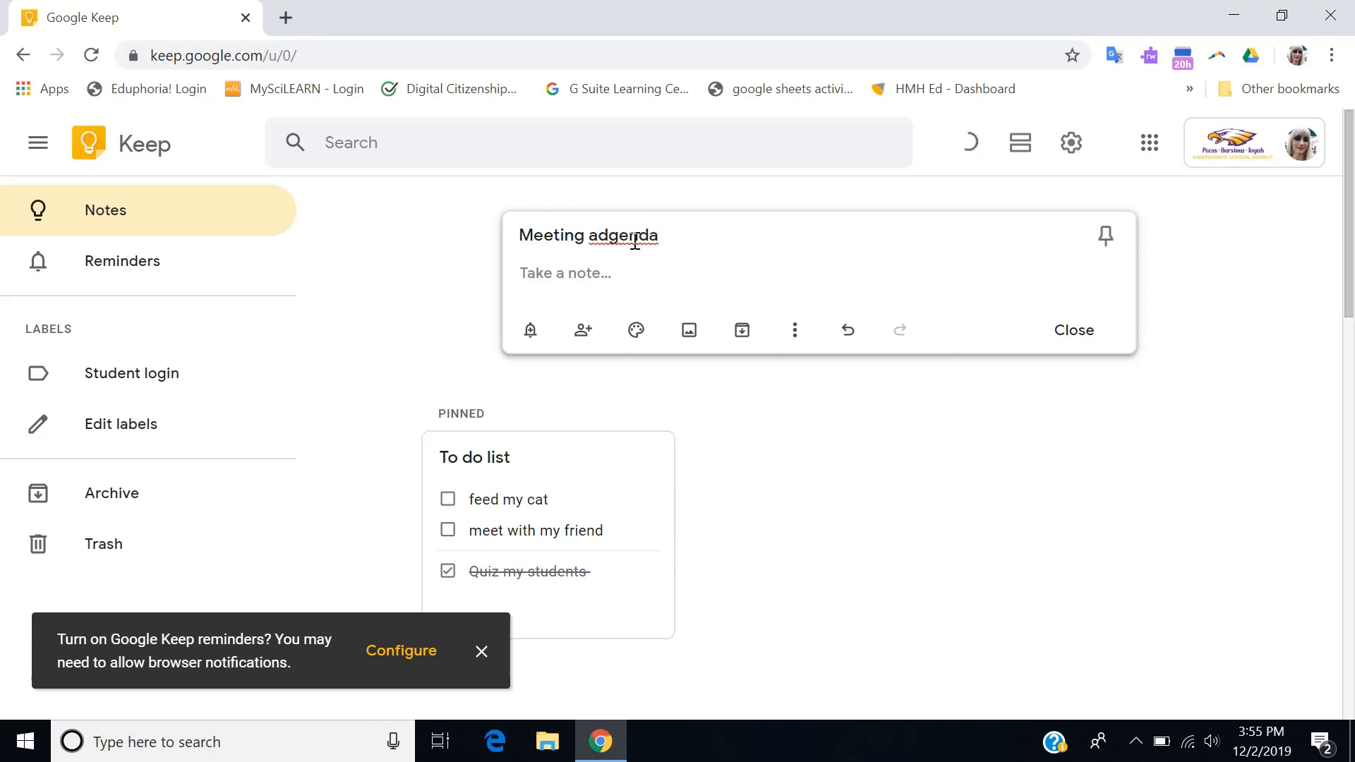
pyautogui.rightClick(634, 240)
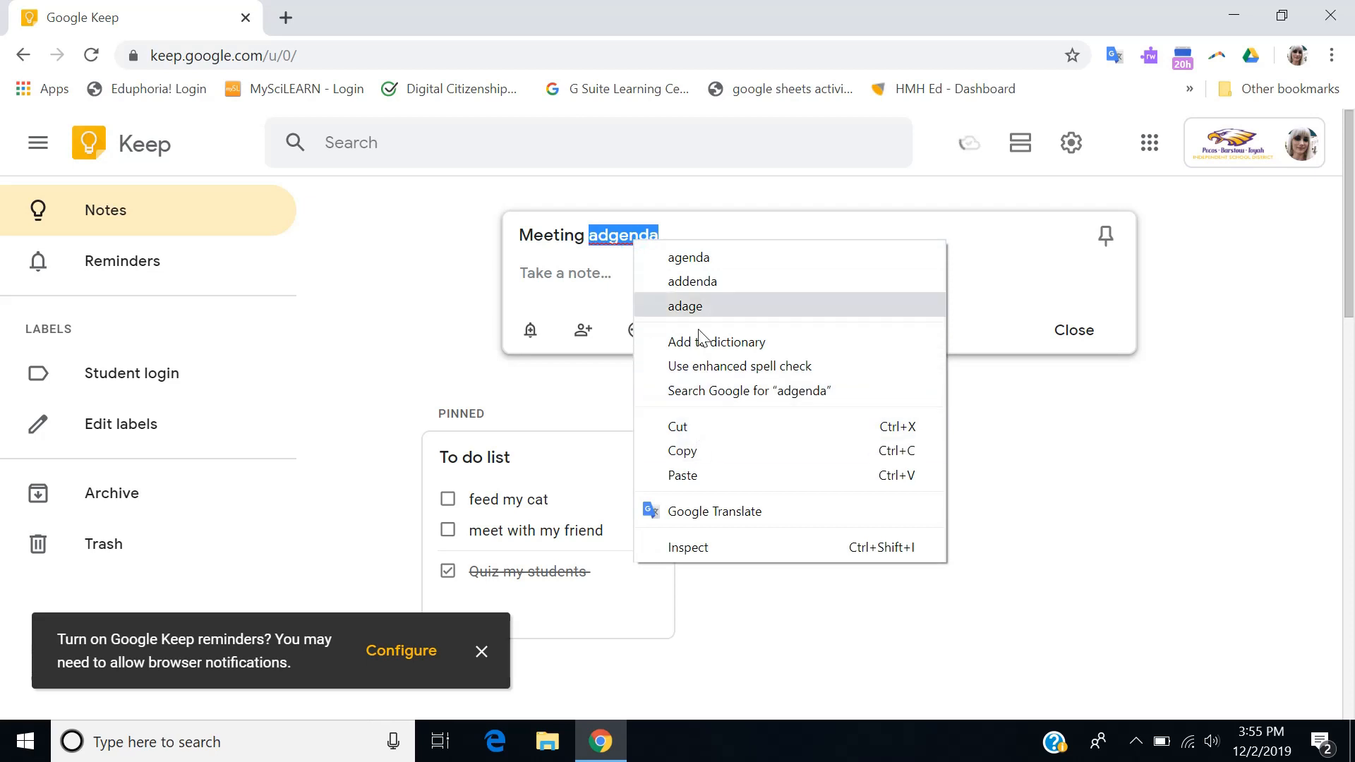
pyautogui.click(689, 264)
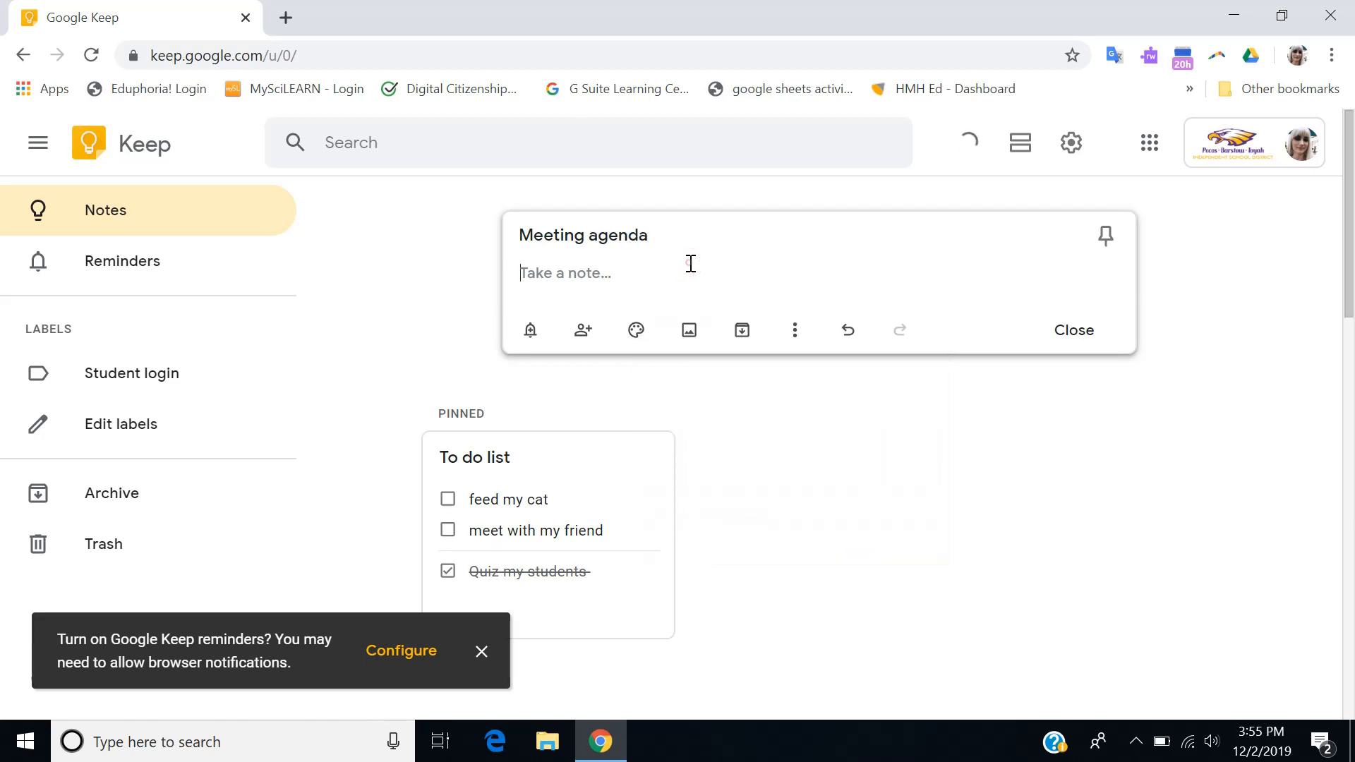
pyautogui.click(696, 277)
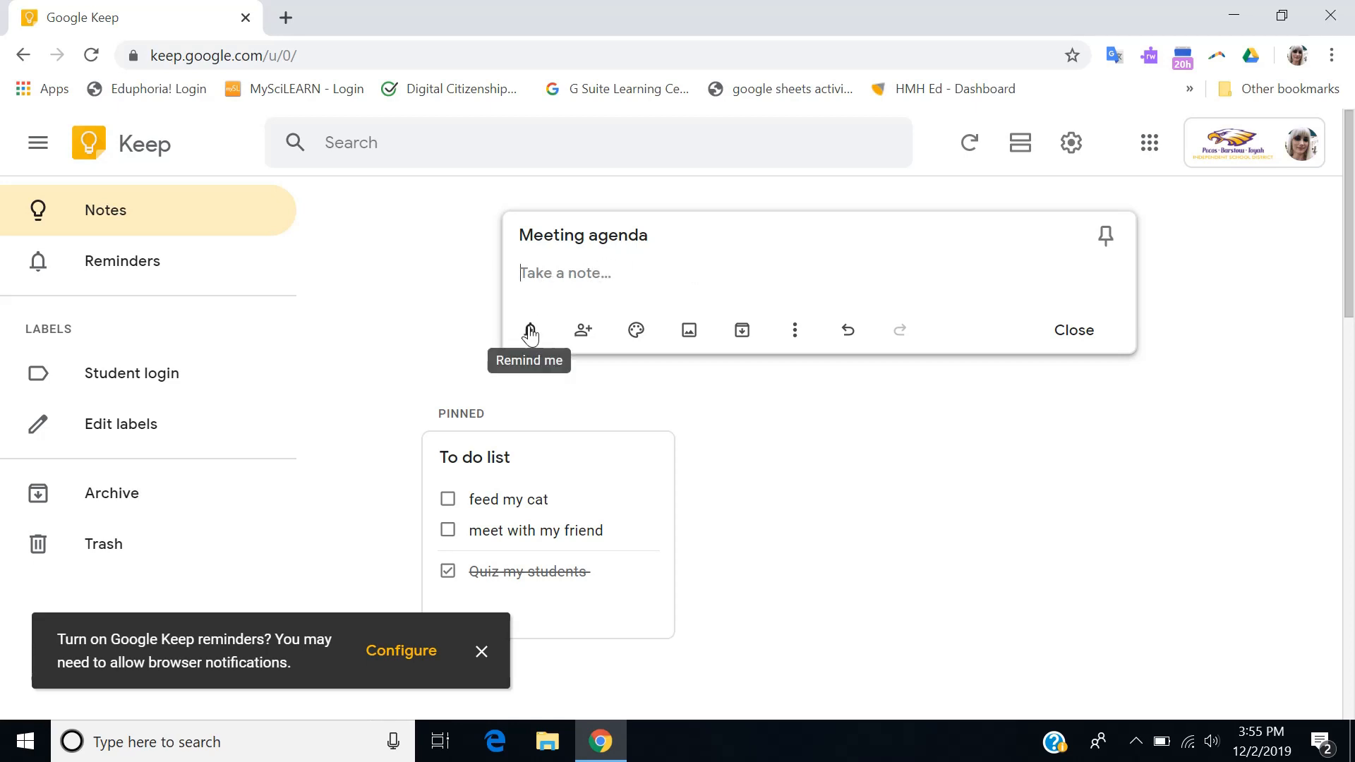
# - View the Meeting agenda note's collaborator settings without sharing it, and copy the note to Google Docs
pyautogui.click(585, 332)
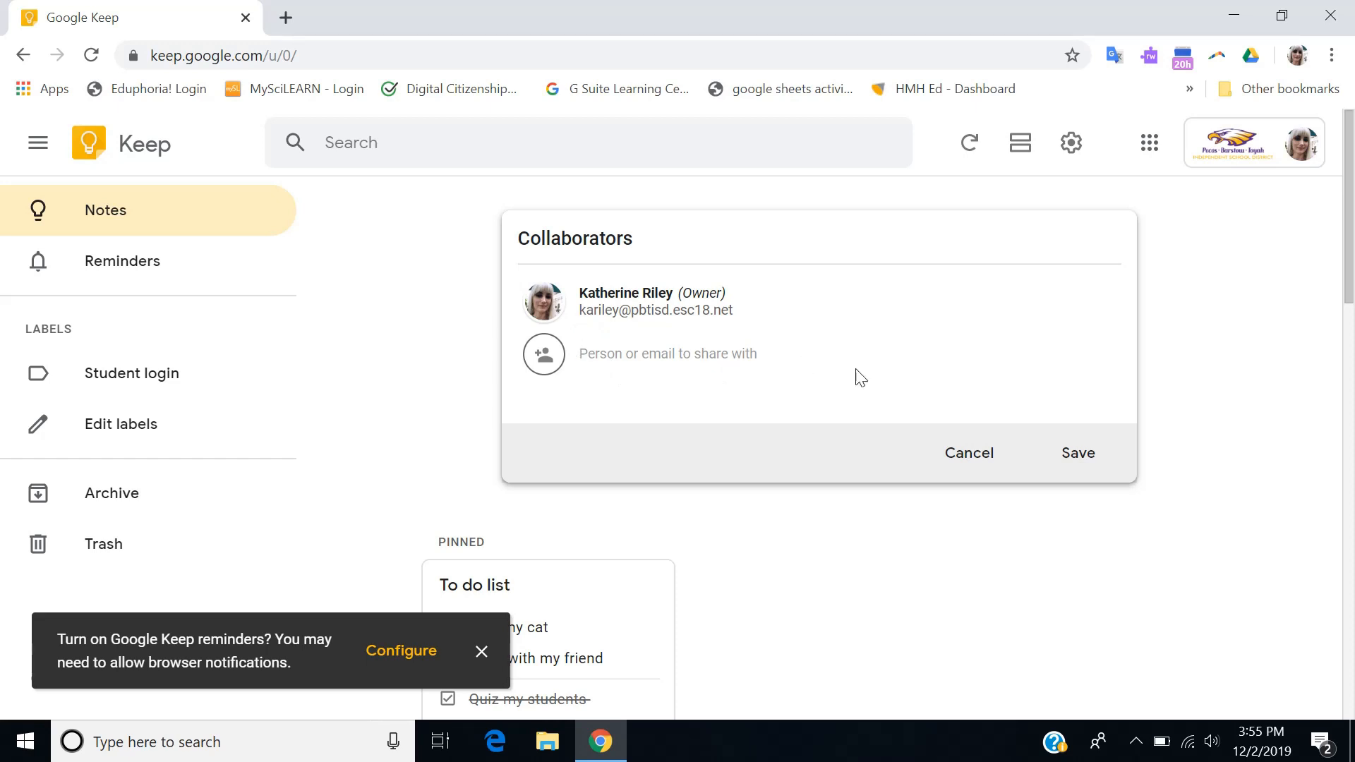
pyautogui.click(954, 458)
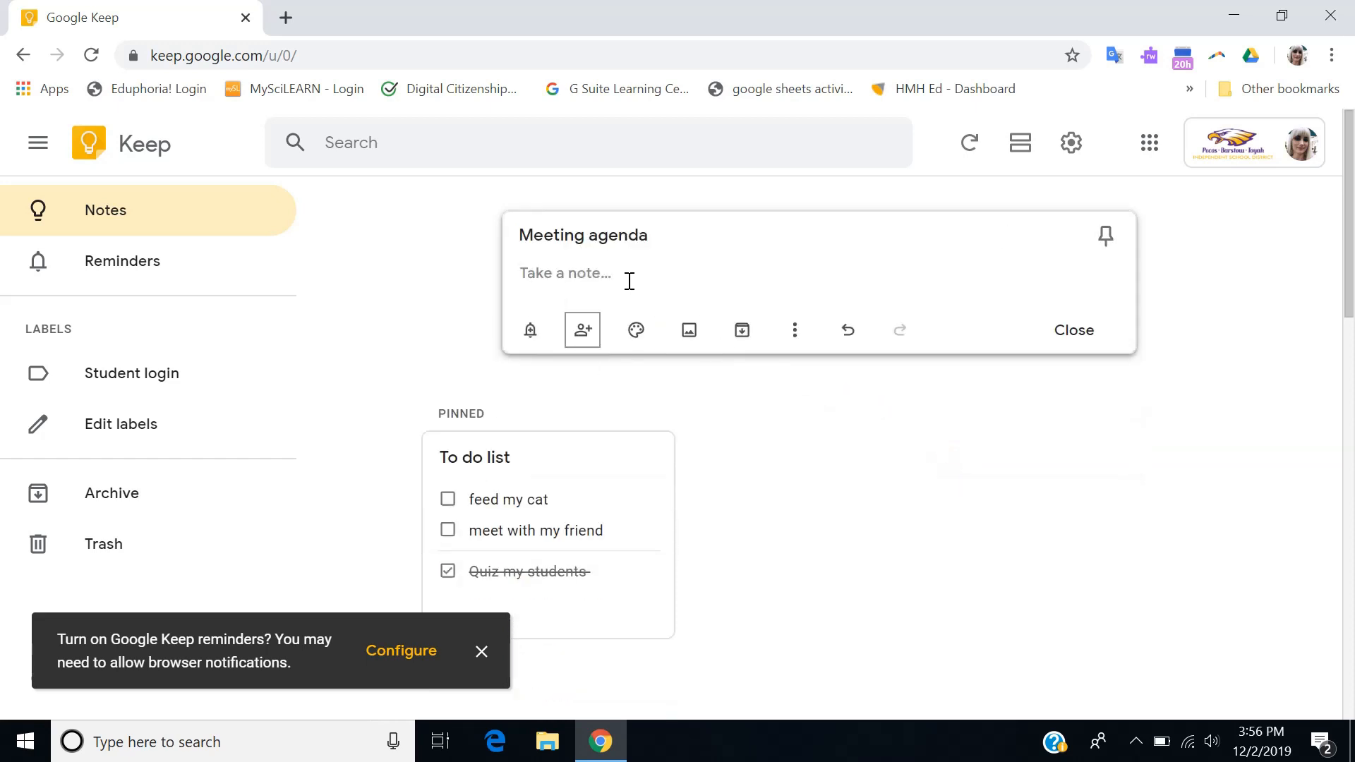
pyautogui.click(797, 336)
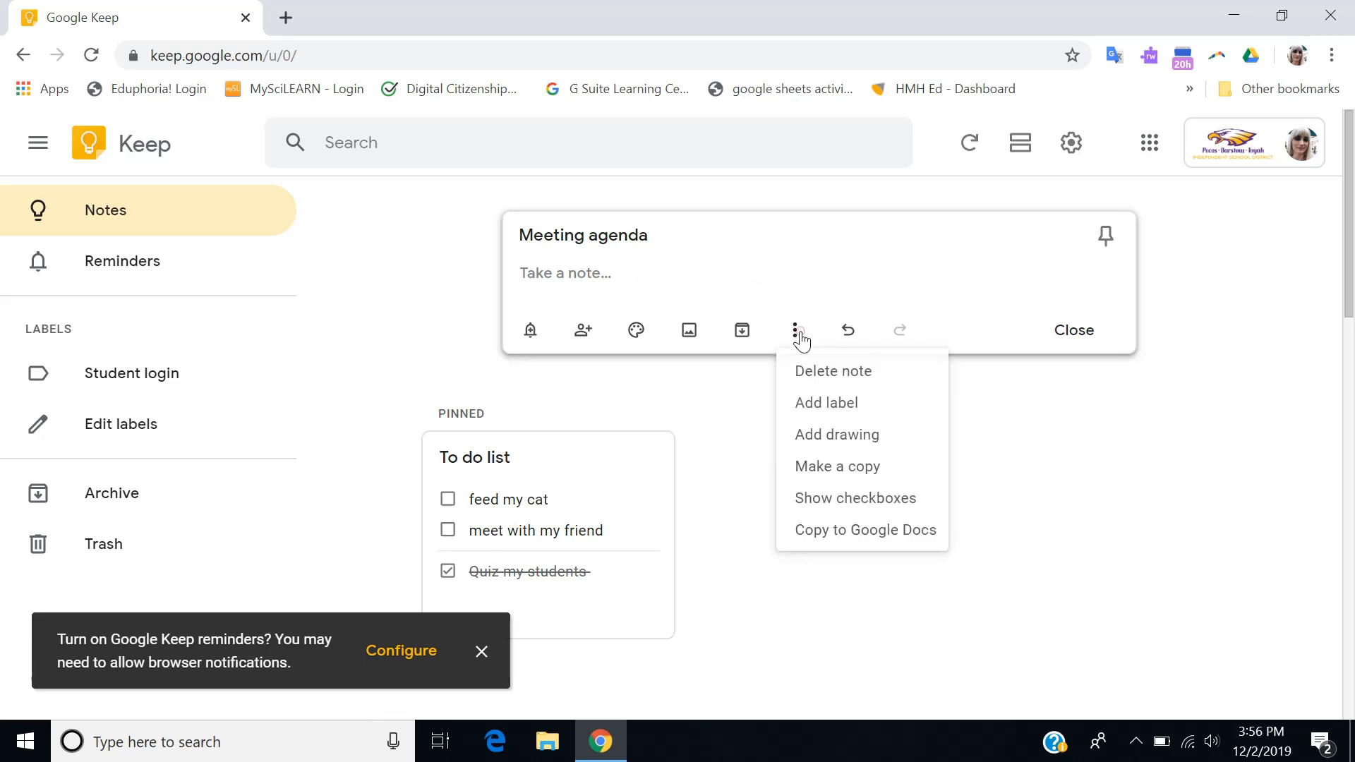
pyautogui.click(831, 531)
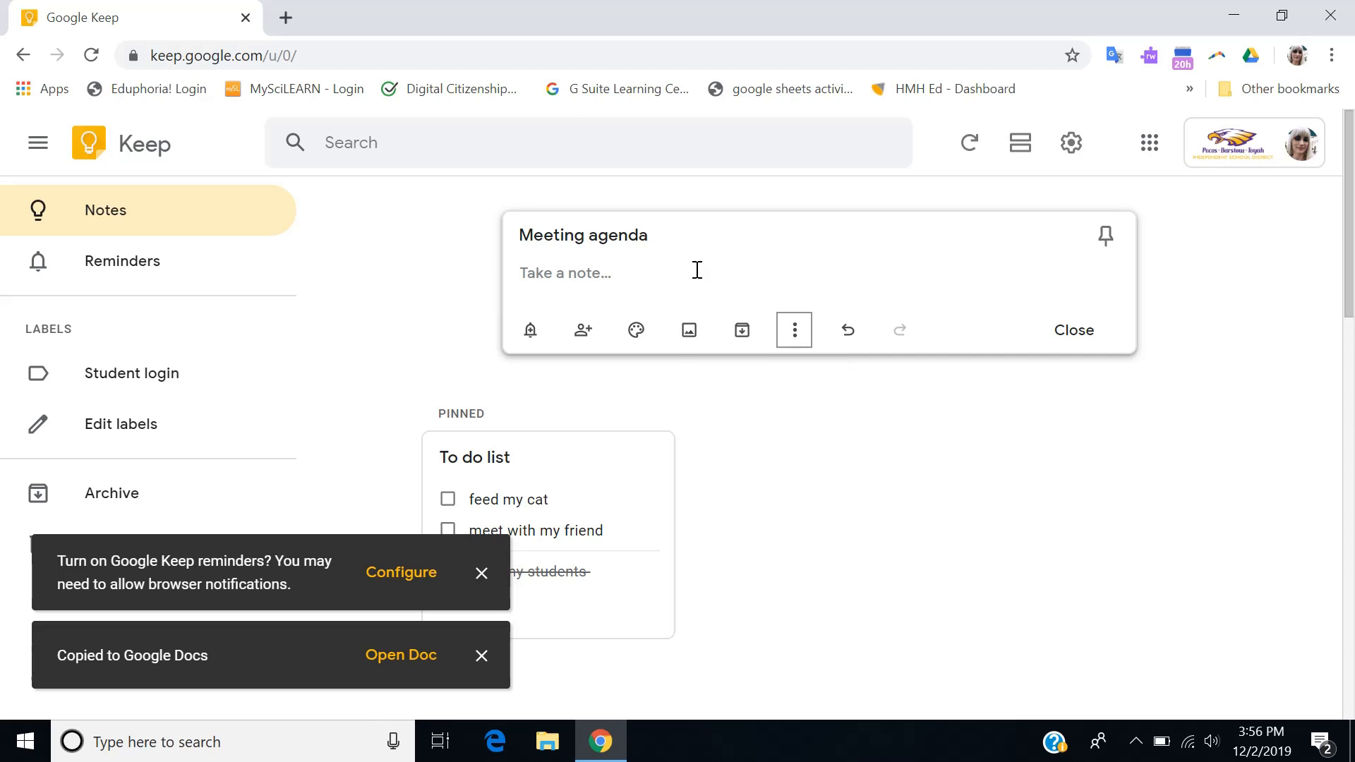
# - Change the Meeting agenda note's color to blue and close the note
pyautogui.moveTo(638, 329)
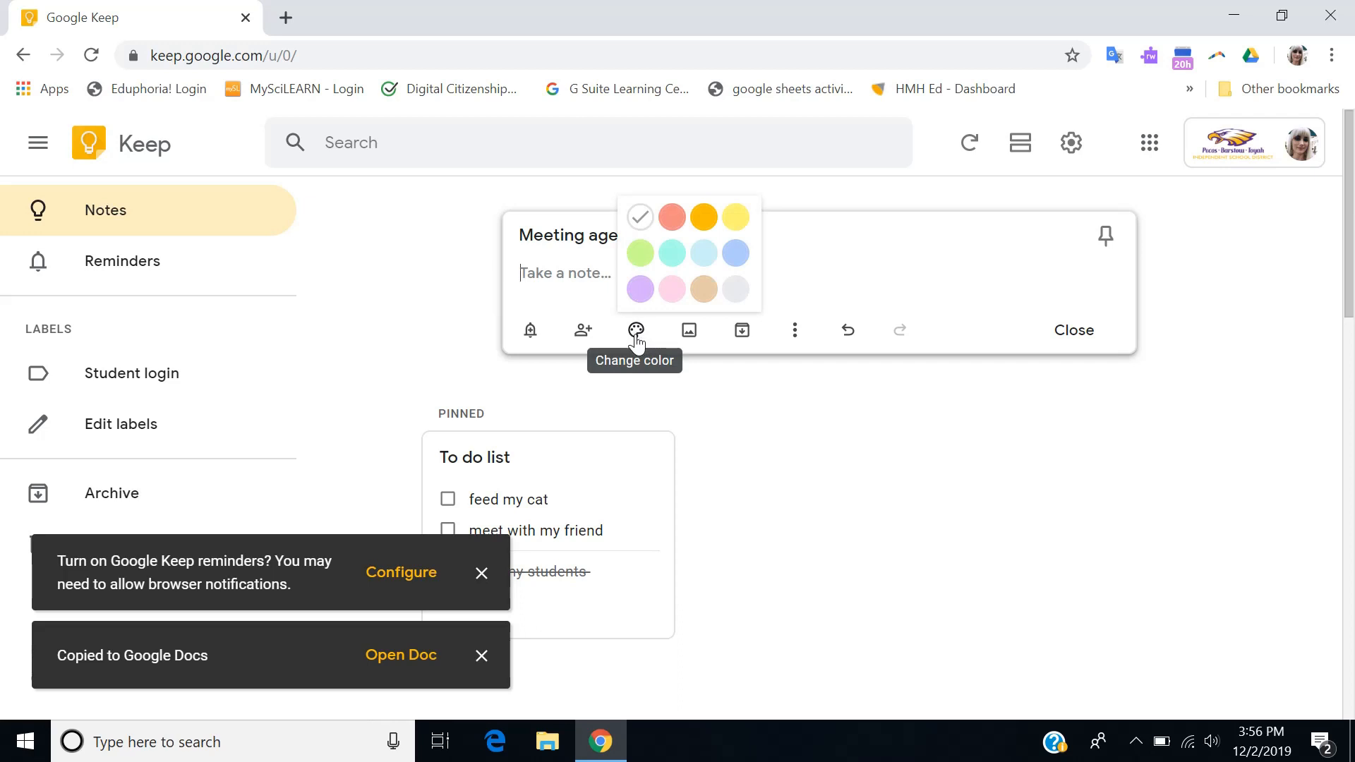
pyautogui.click(733, 255)
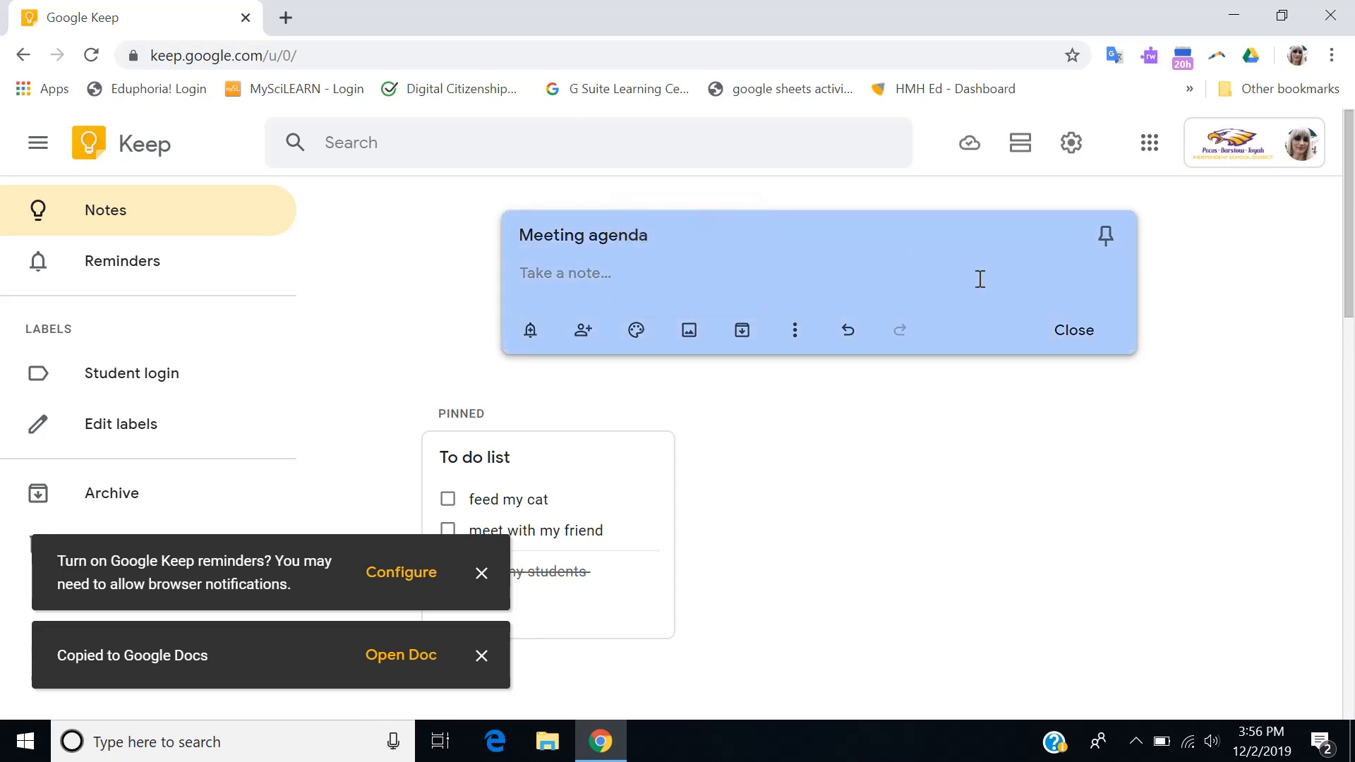
pyautogui.click(1075, 340)
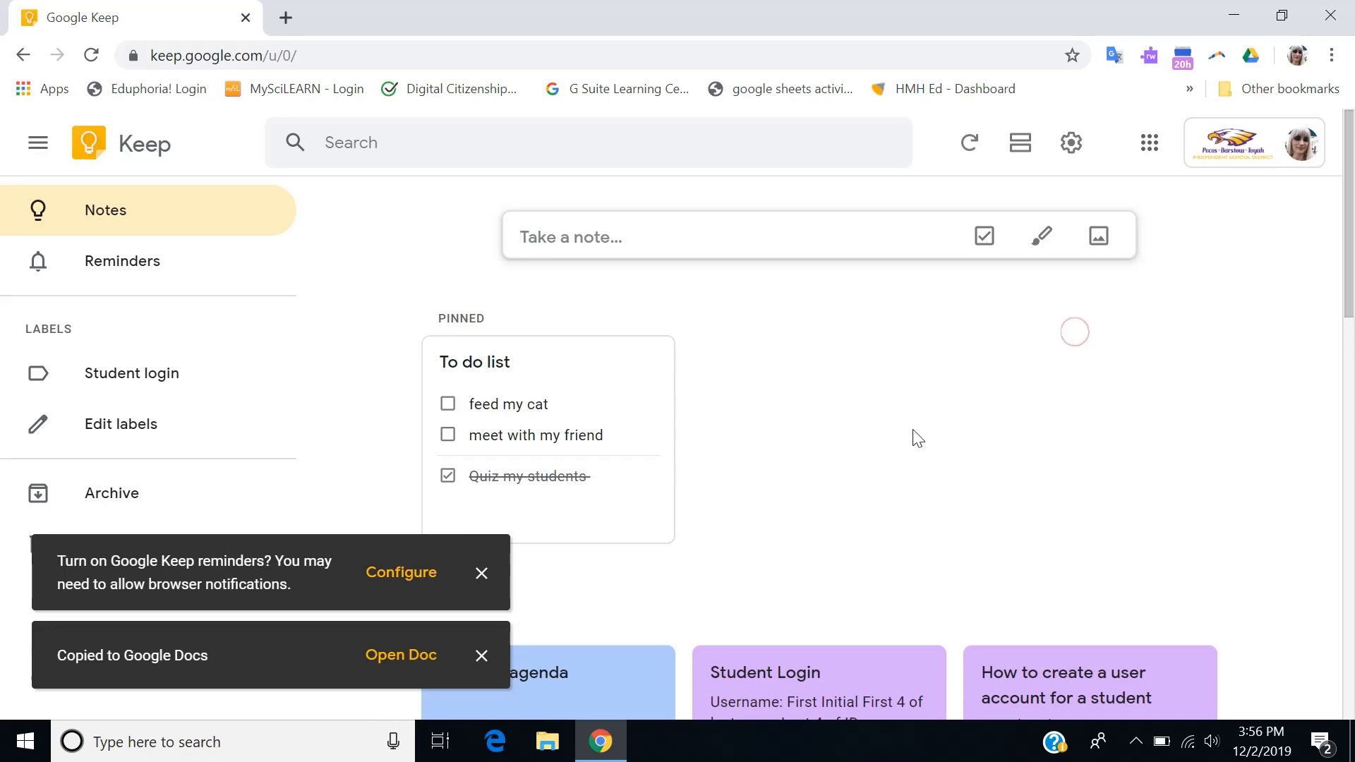
# - Pin the Meeting agenda note and dismiss the reminder and Google Docs notifications
pyautogui.scroll(-4, 912, 438)
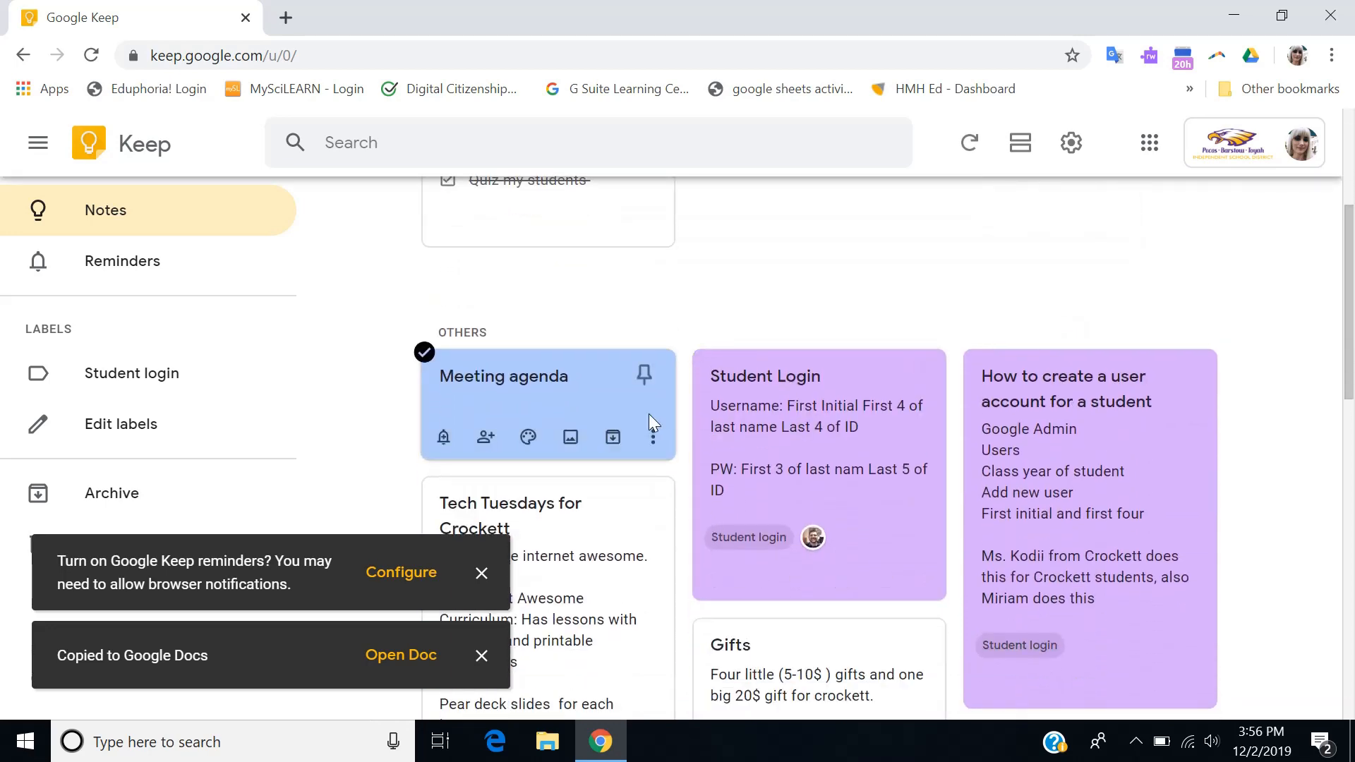
pyautogui.click(643, 376)
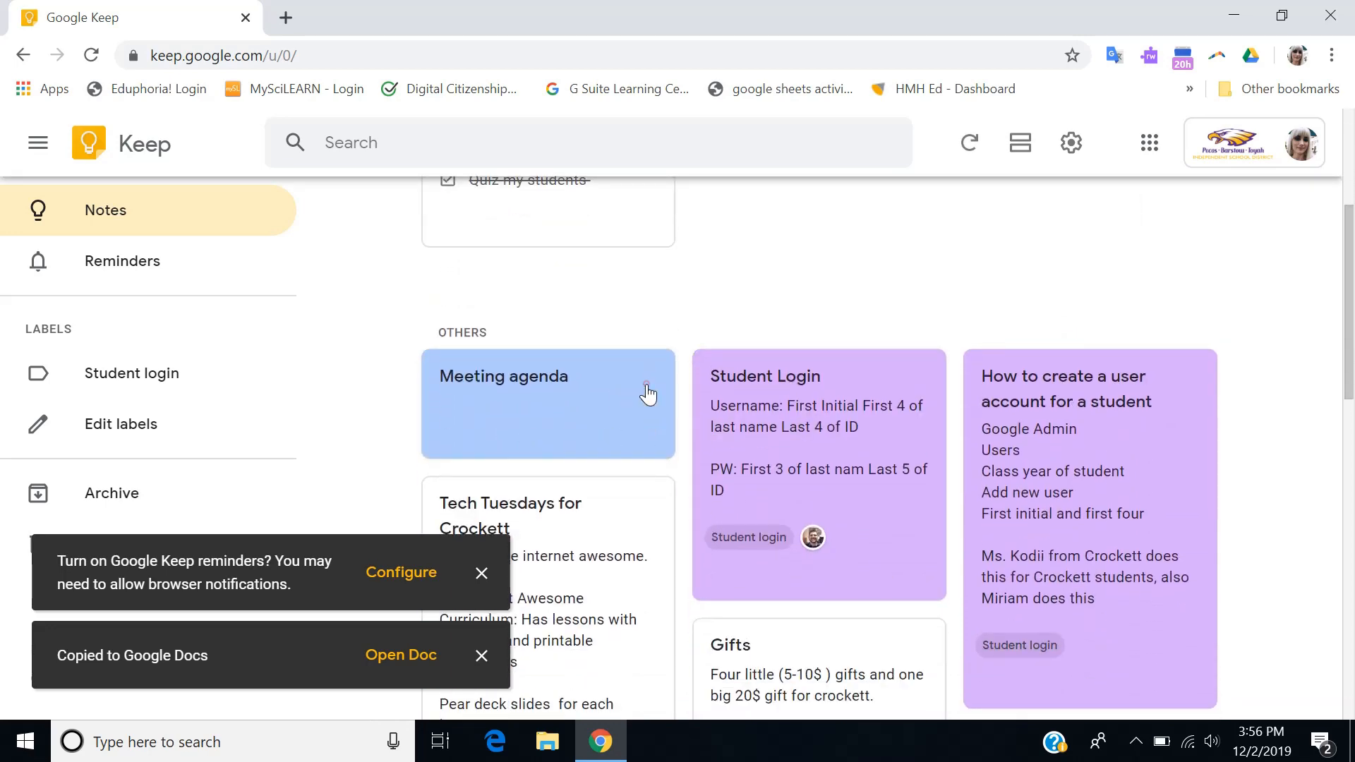
pyautogui.scroll(4, 871, 380)
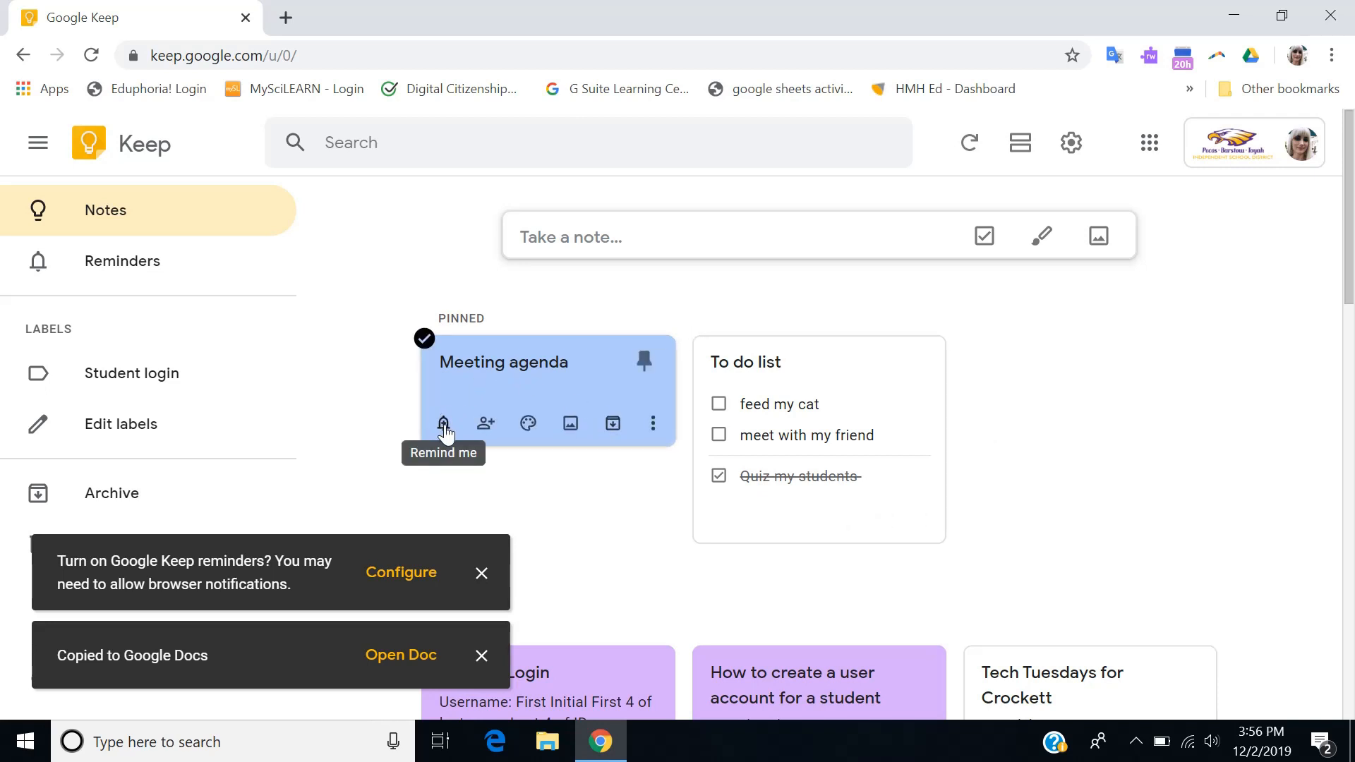
pyautogui.click(481, 574)
pyautogui.click(481, 655)
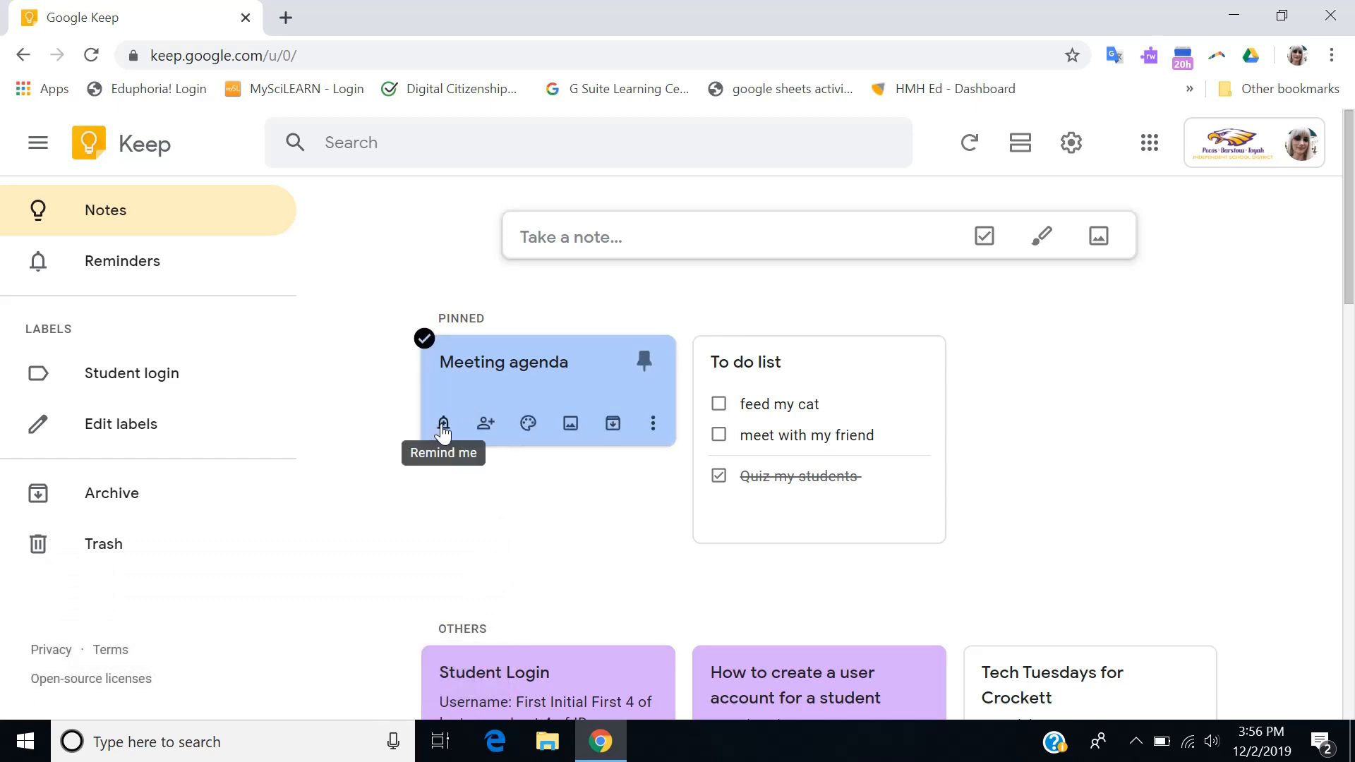
# - Examine the reminder options for the Meeting agenda note, including the custom date and time settings, without setting a reminder
pyautogui.click(443, 424)
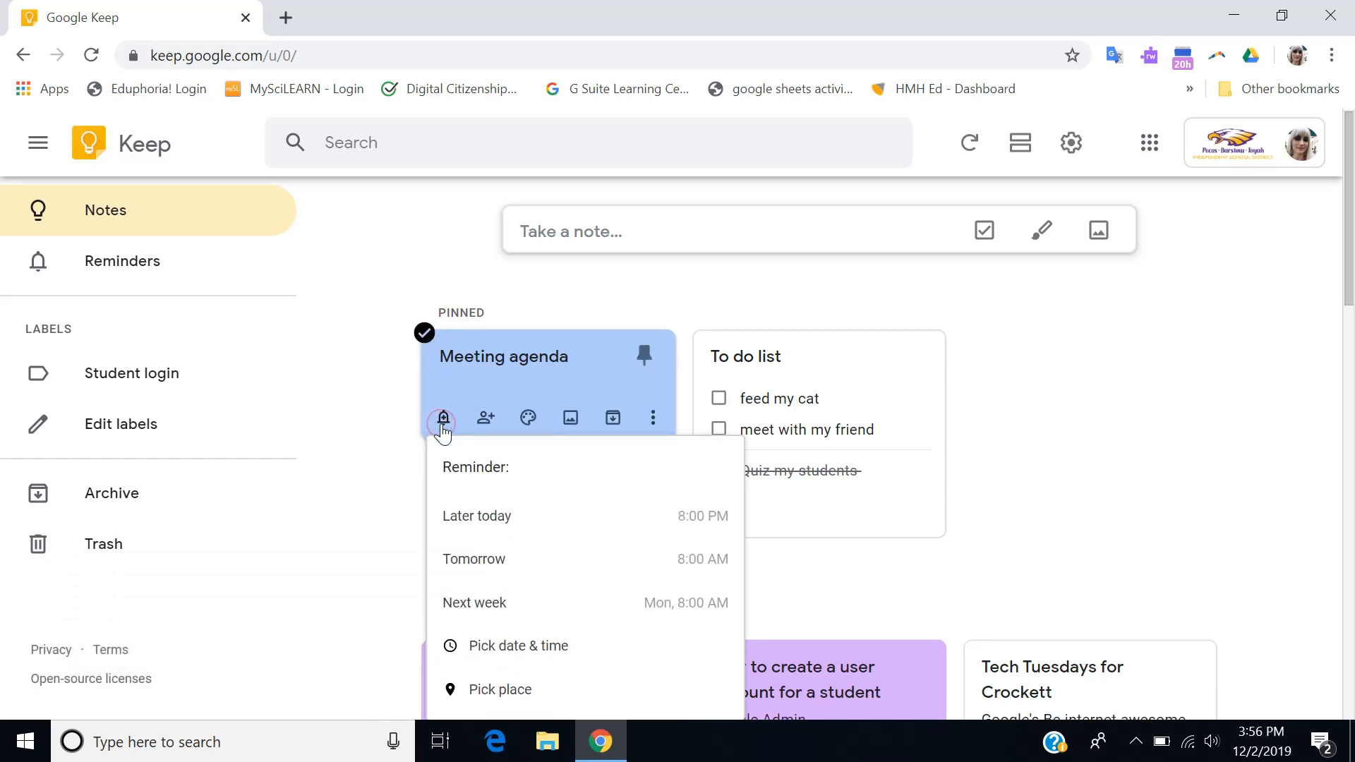
pyautogui.scroll(-1, 557, 463)
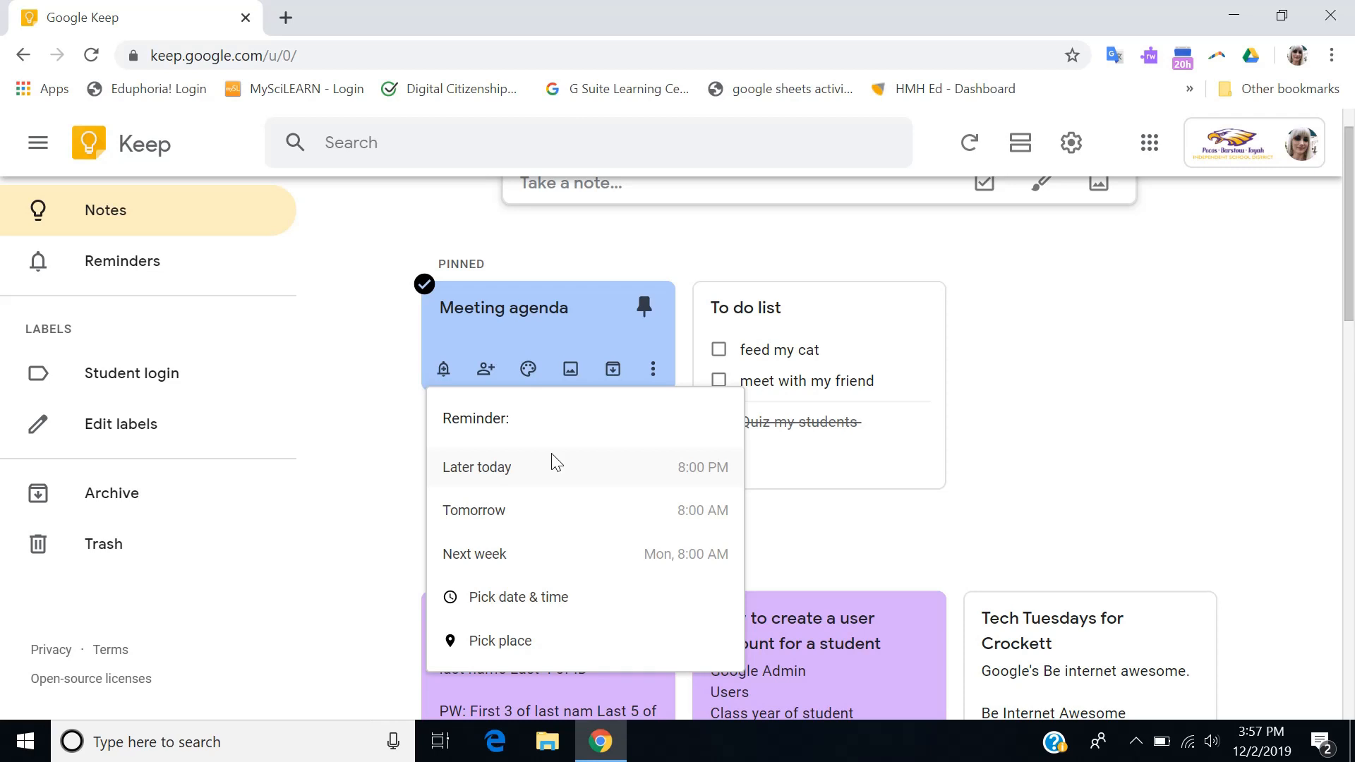
pyautogui.click(554, 600)
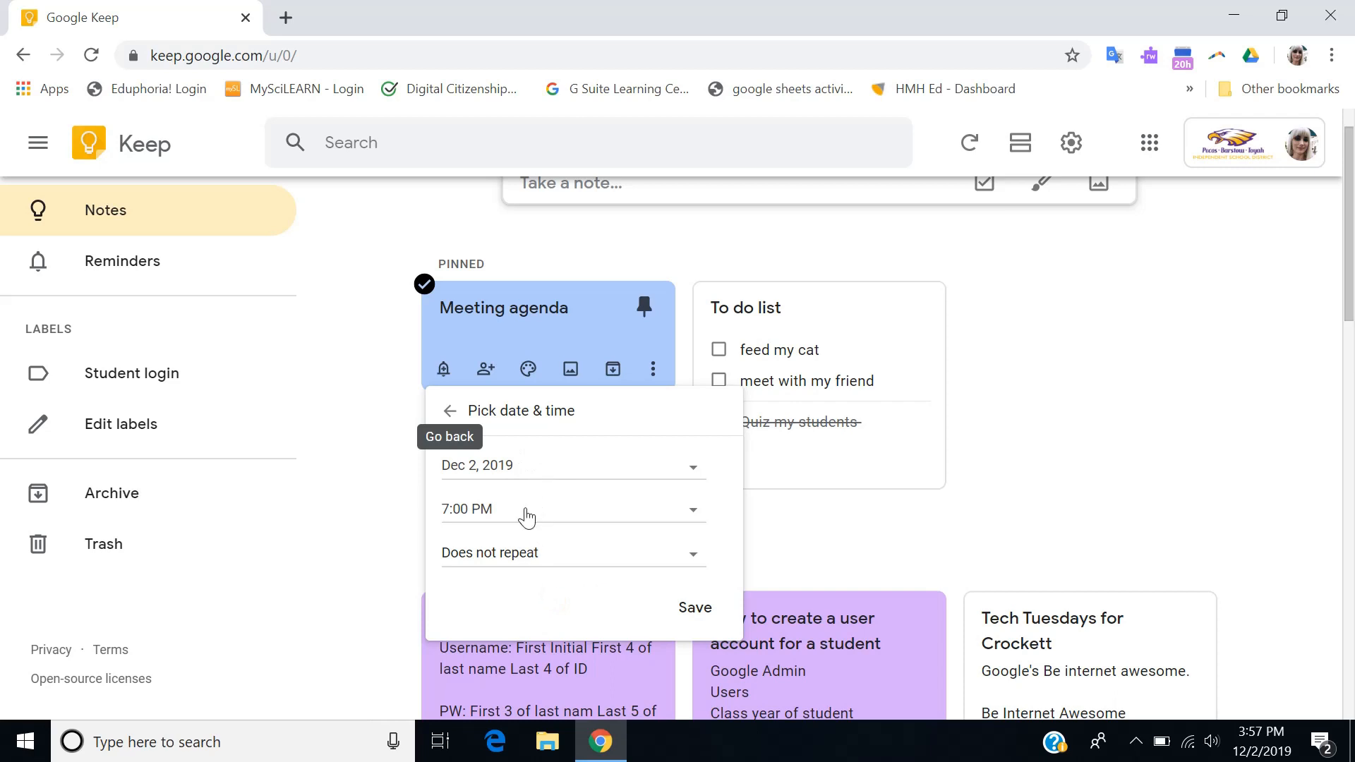
pyautogui.click(450, 412)
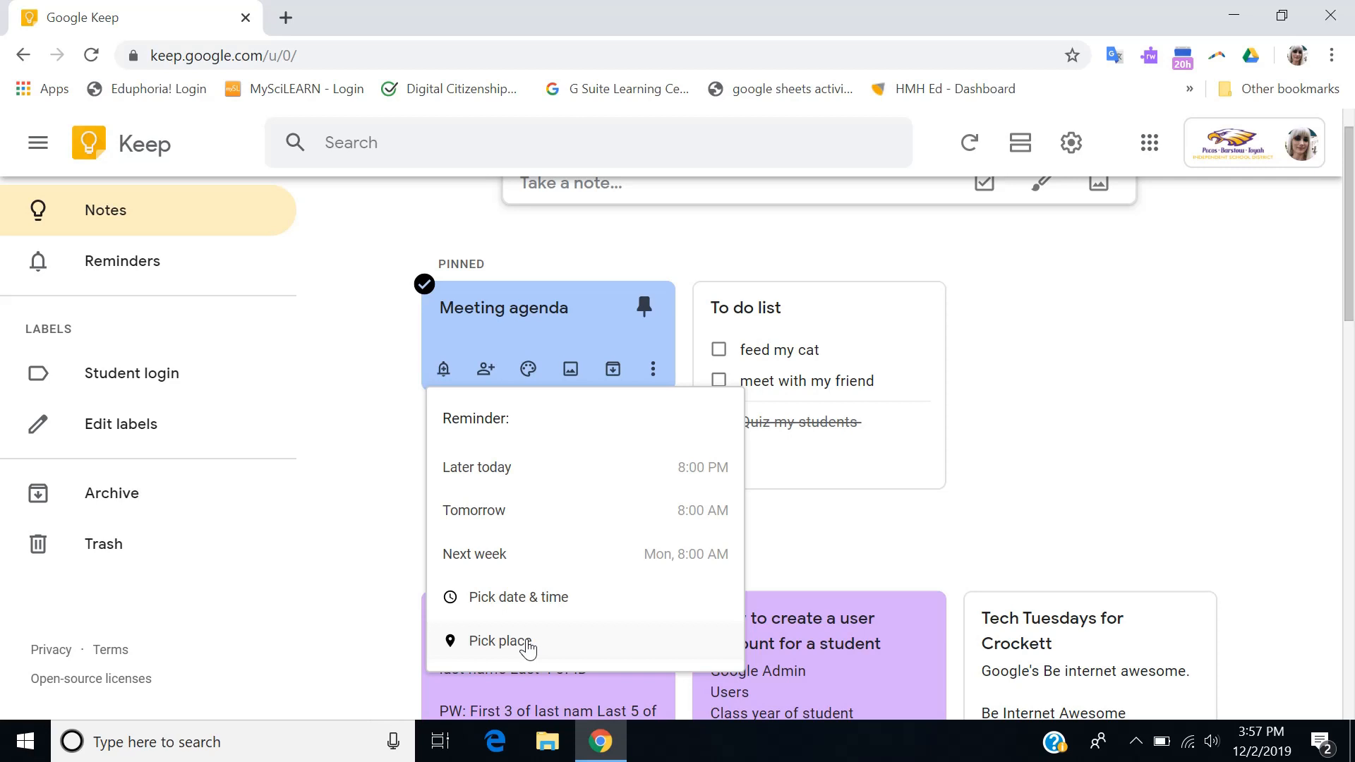
pyautogui.click(801, 566)
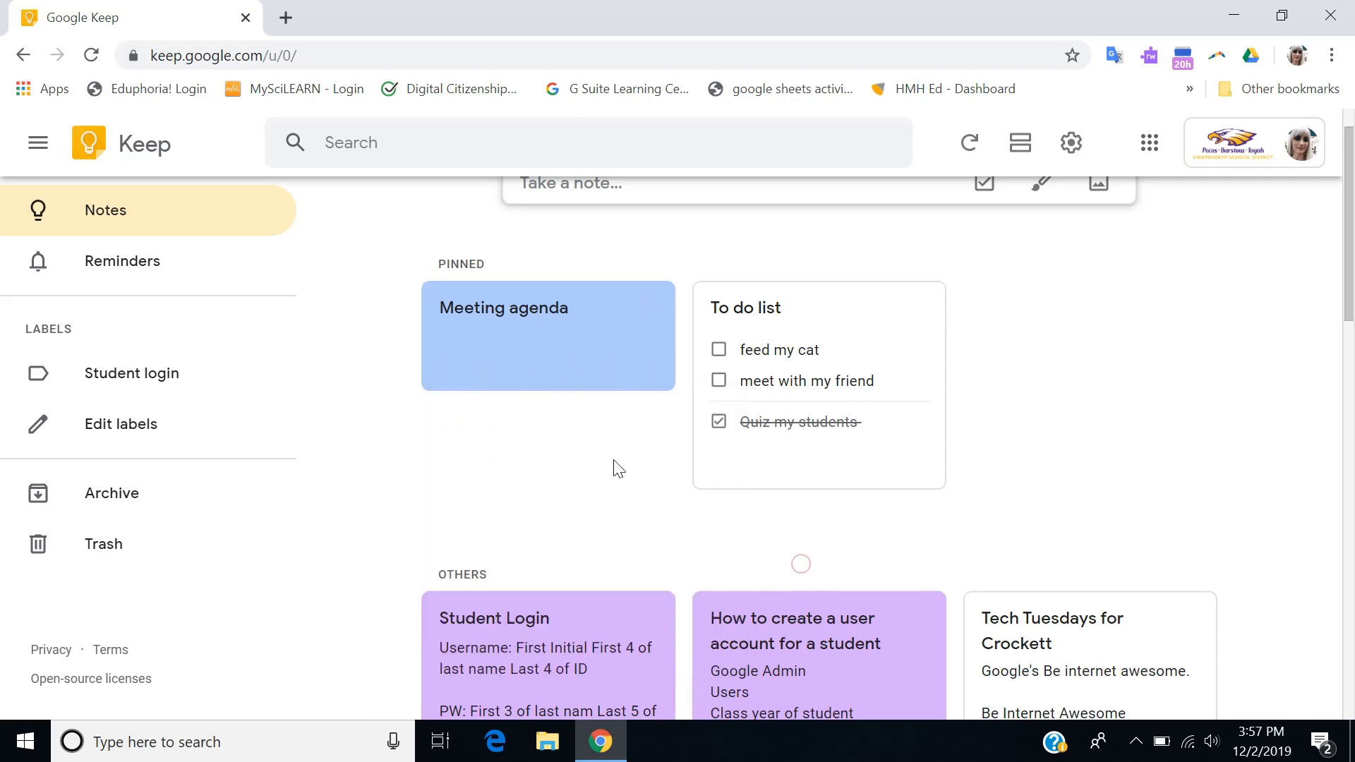
# - View the additional options available for the pinned Meeting agenda note without applying any of them
pyautogui.moveTo(569, 344)
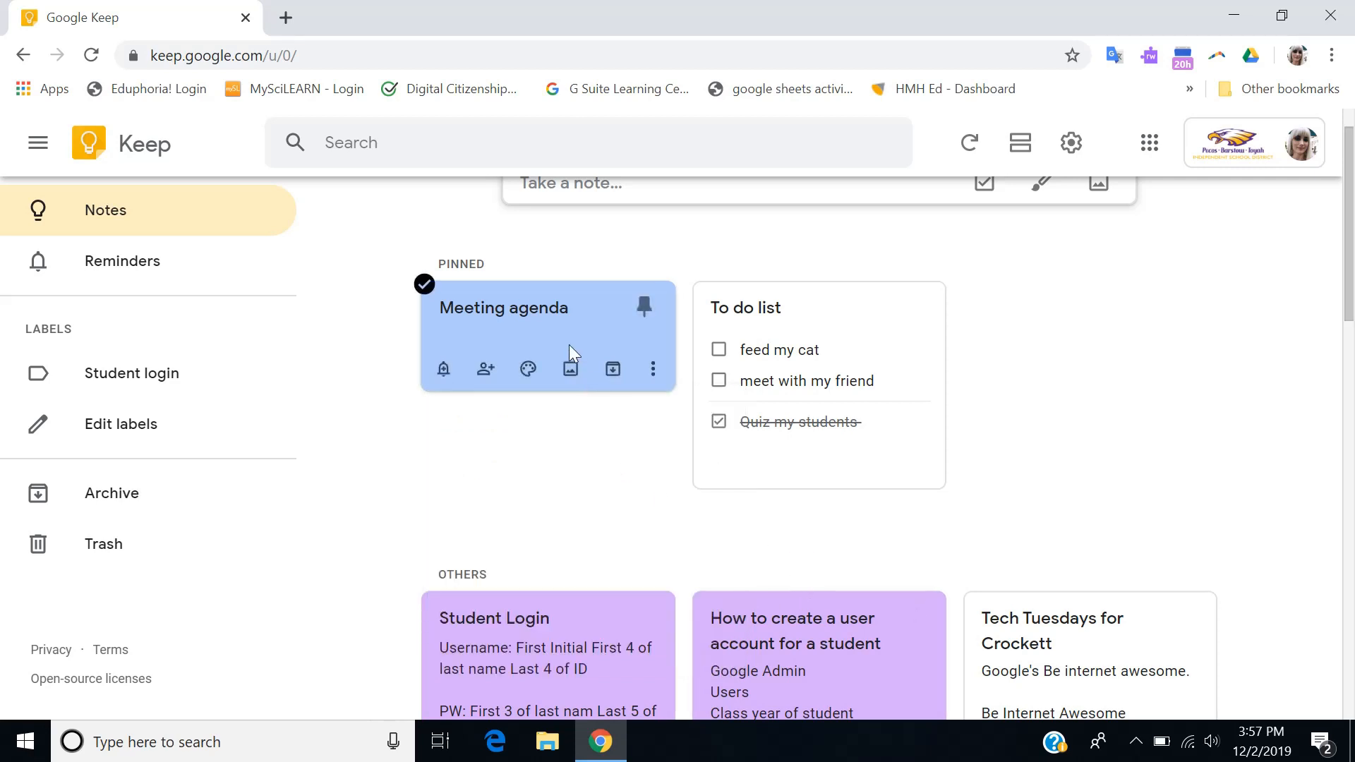
pyautogui.click(653, 368)
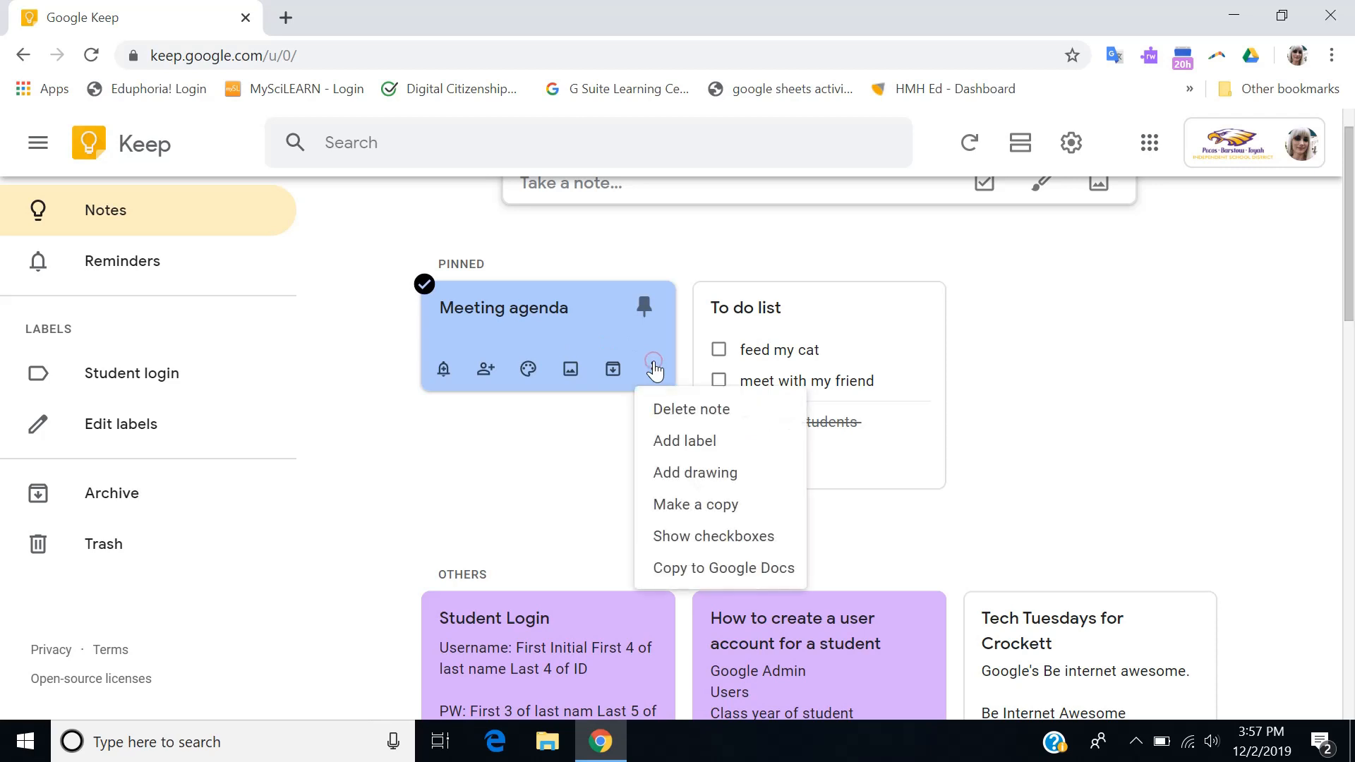
pyautogui.click(1035, 342)
# - Create an image note from the Be happy picture in Saved Pictures, add the text "Be Happy!!!" and close it
pyautogui.scroll(1, 1035, 342)
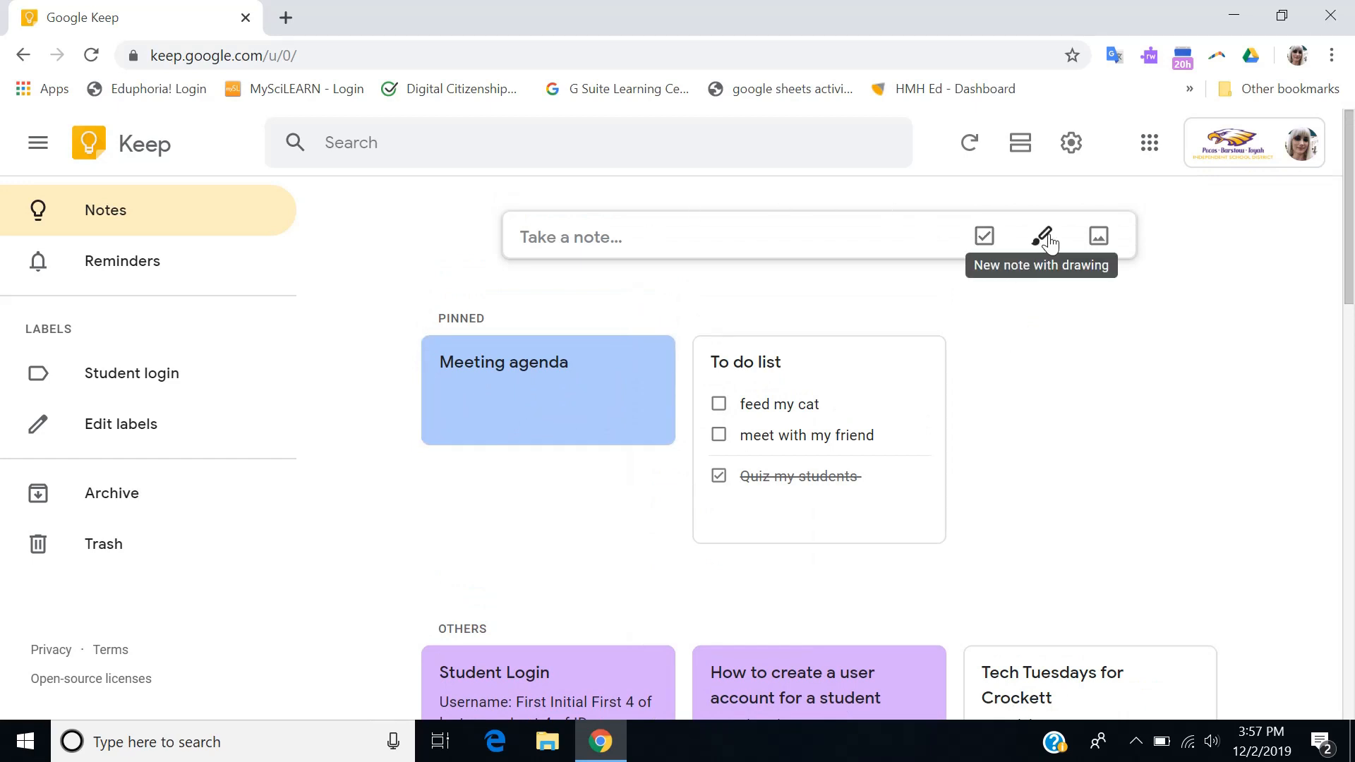
pyautogui.click(1098, 240)
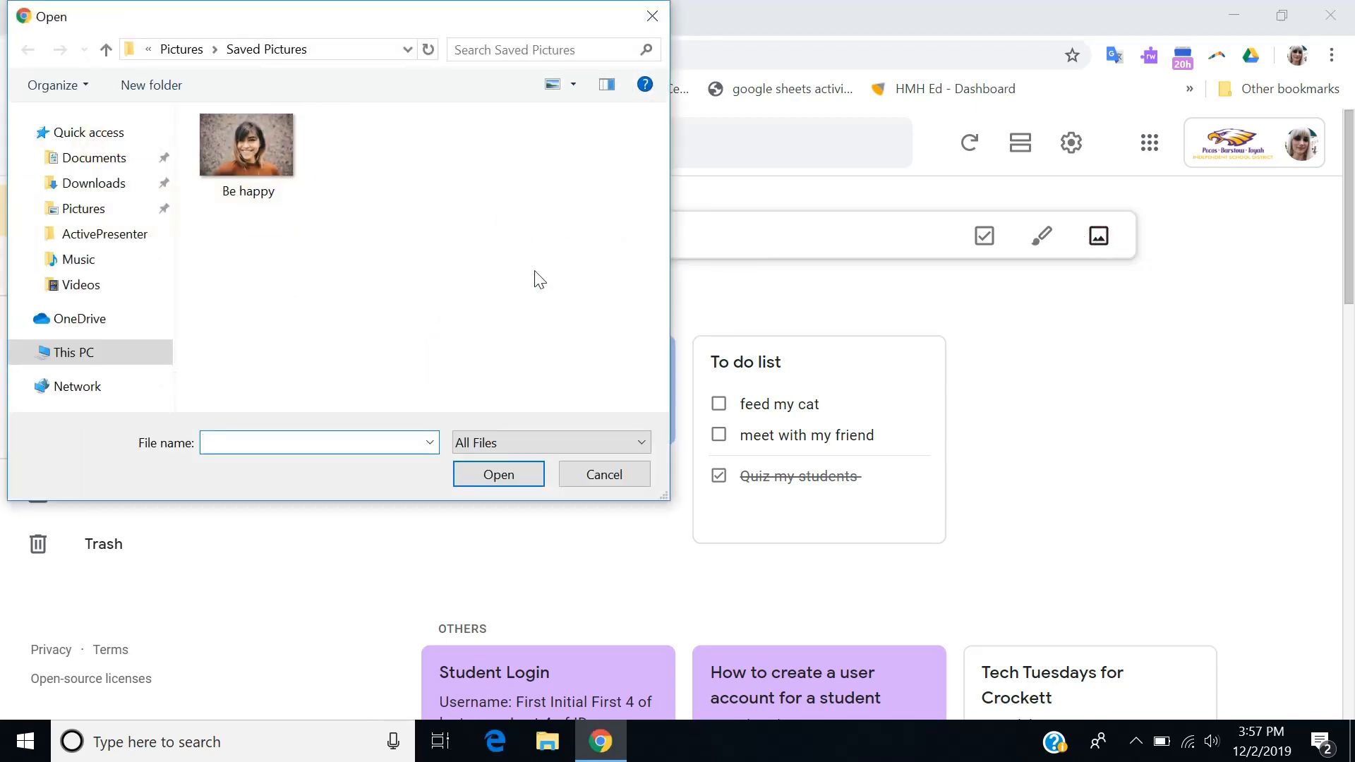
pyautogui.doubleClick(234, 159)
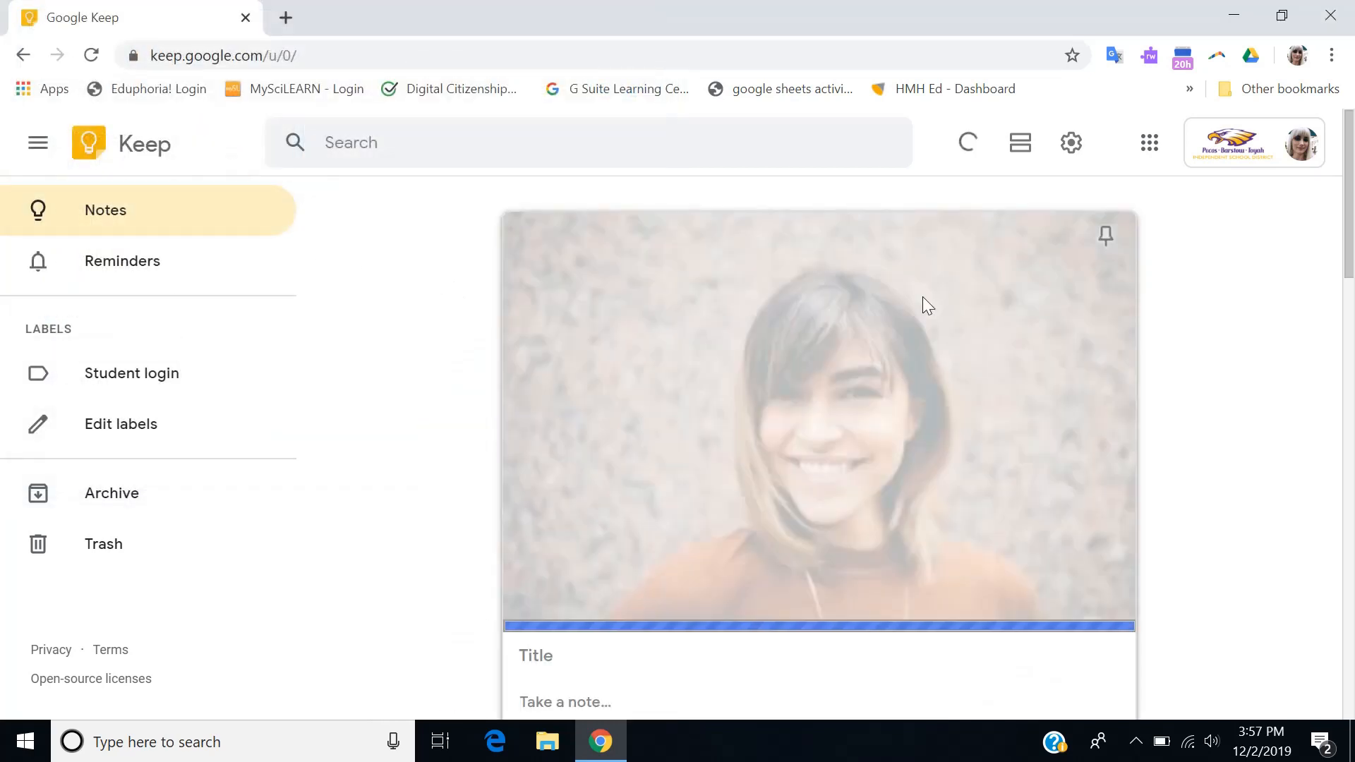
pyautogui.scroll(-2, 1181, 406)
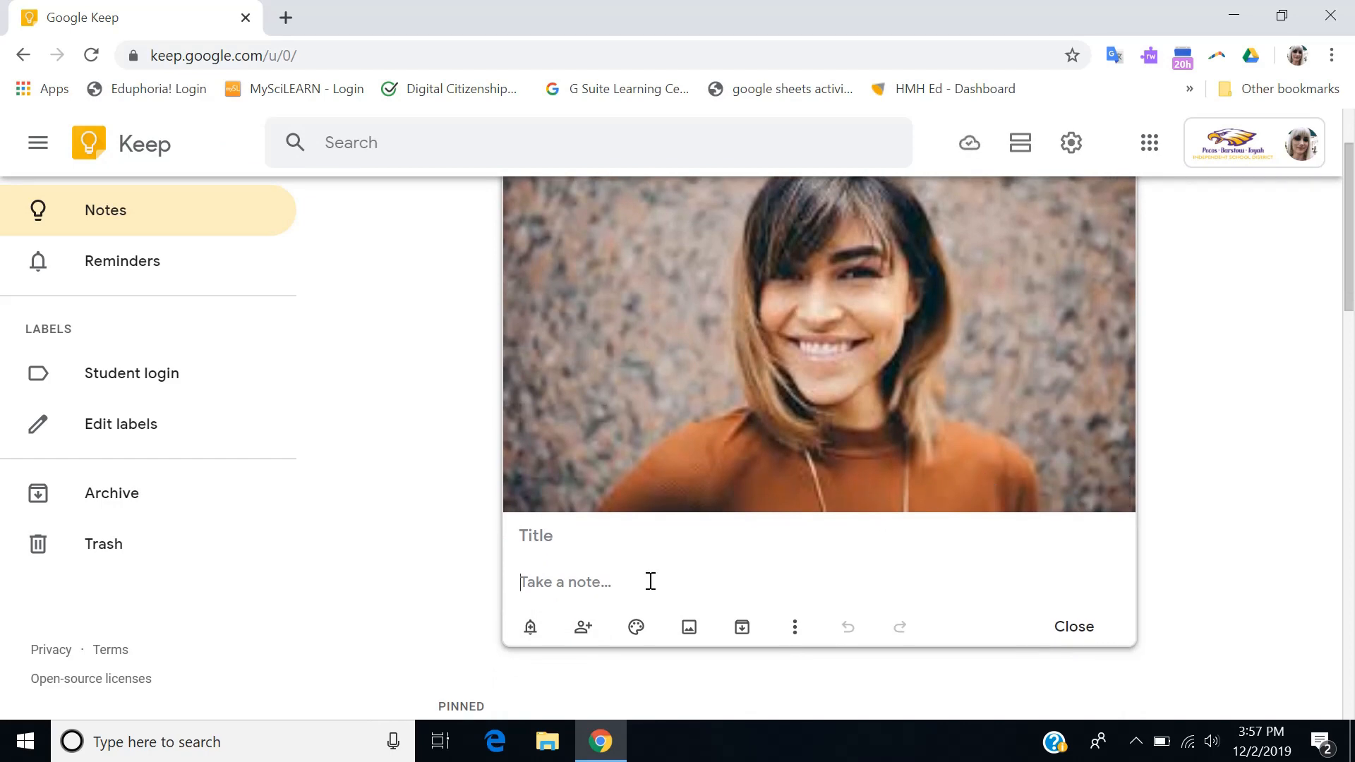
pyautogui.click(650, 581)
pyautogui.write('Be Ha')
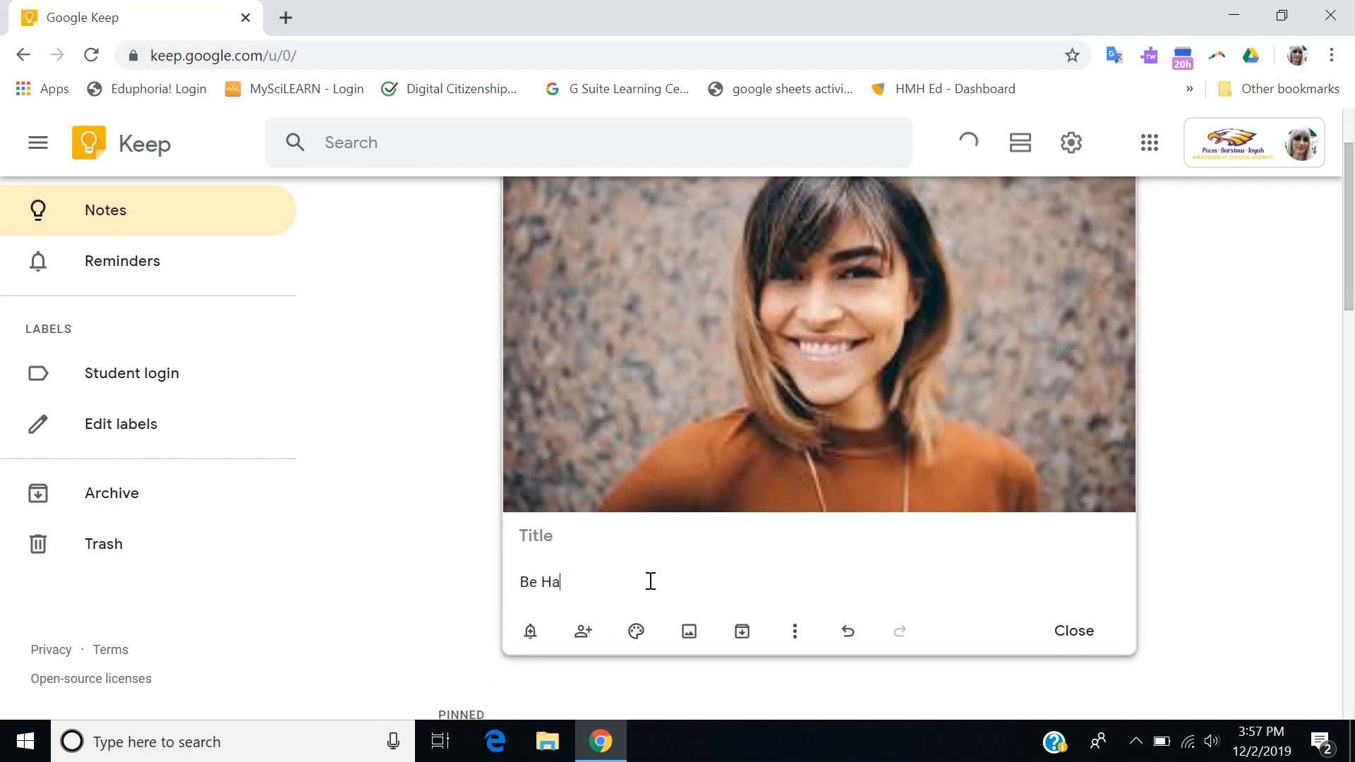
pyautogui.write('ppy!!!')
pyautogui.click(1072, 632)
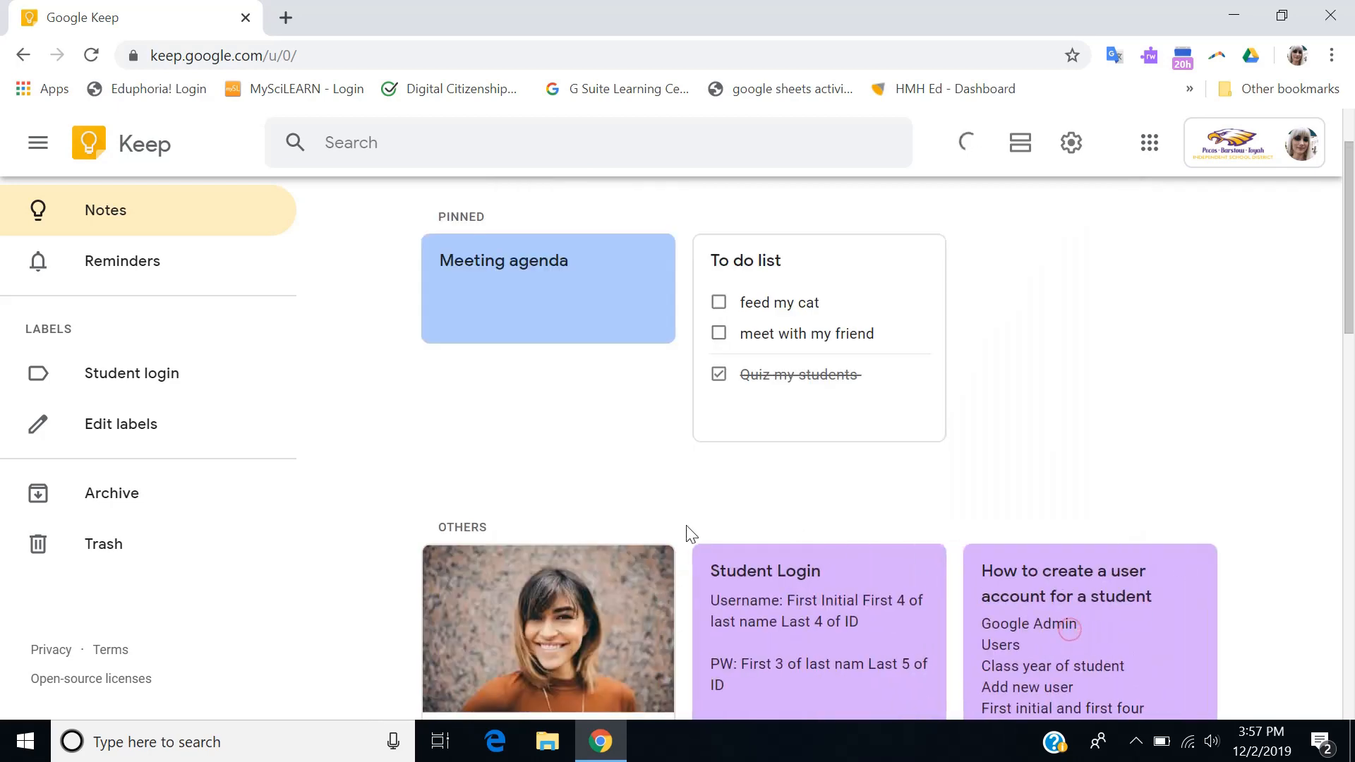
# - Pin the Be Happy!!! image note
pyautogui.scroll(-1, 953, 487)
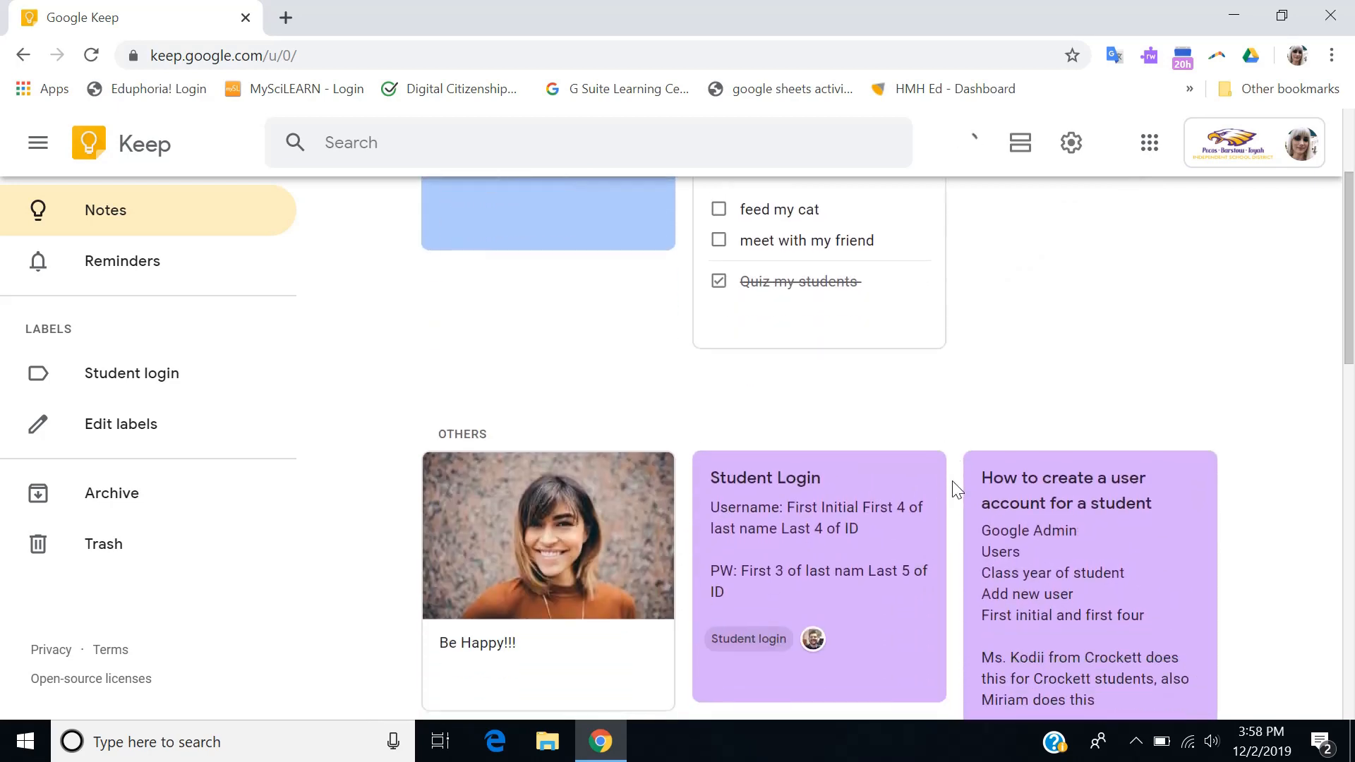
pyautogui.click(639, 477)
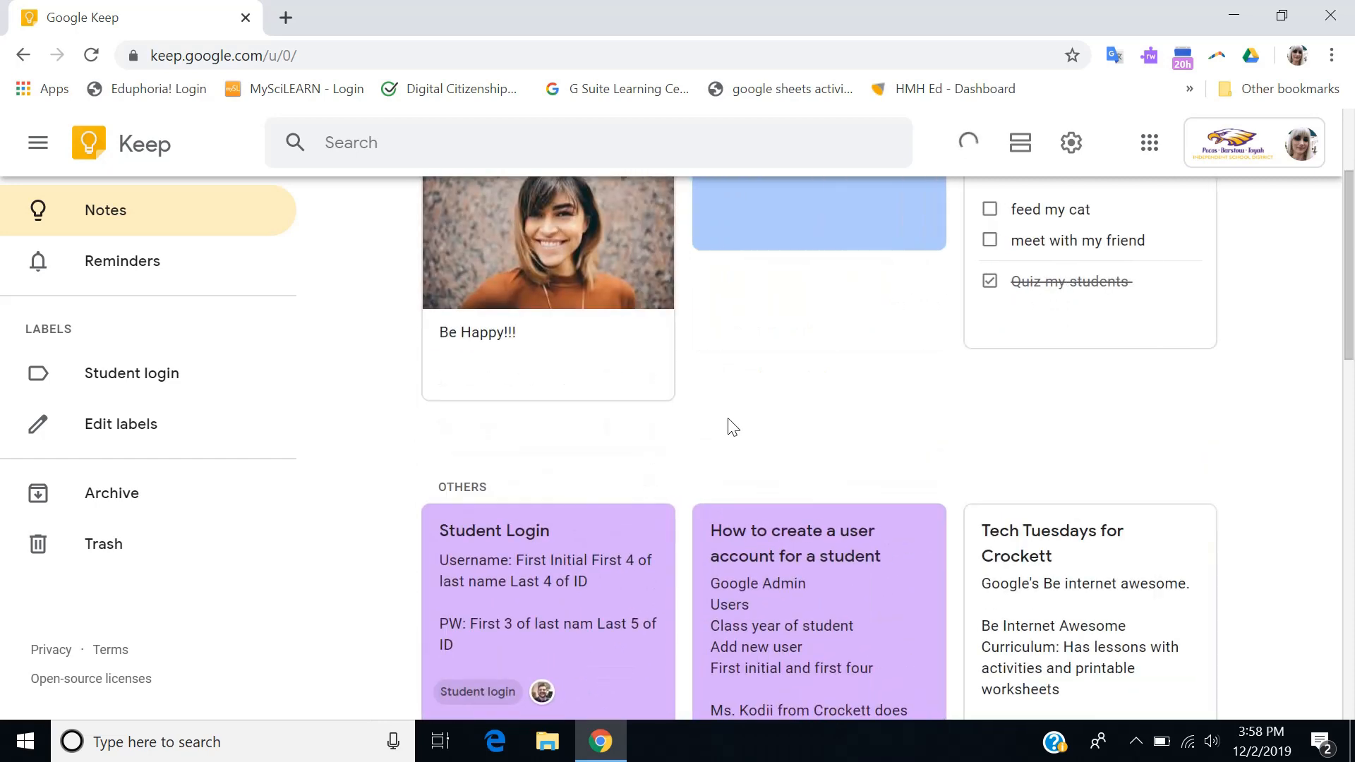
pyautogui.scroll(1, 732, 427)
pyautogui.scroll(1, 731, 424)
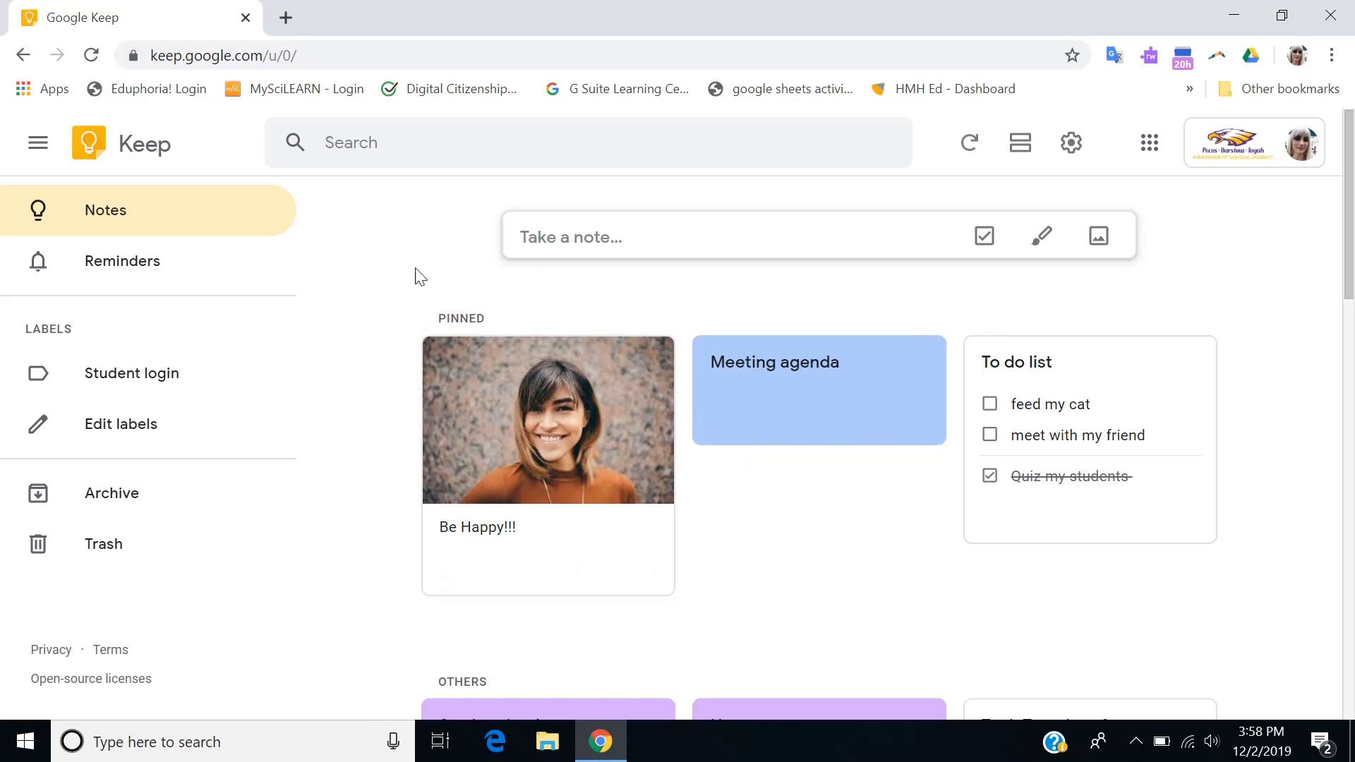
# - Open Google Calendar in a new browser tab with the Keep notes displayed beside the calendar
pyautogui.click(286, 21)
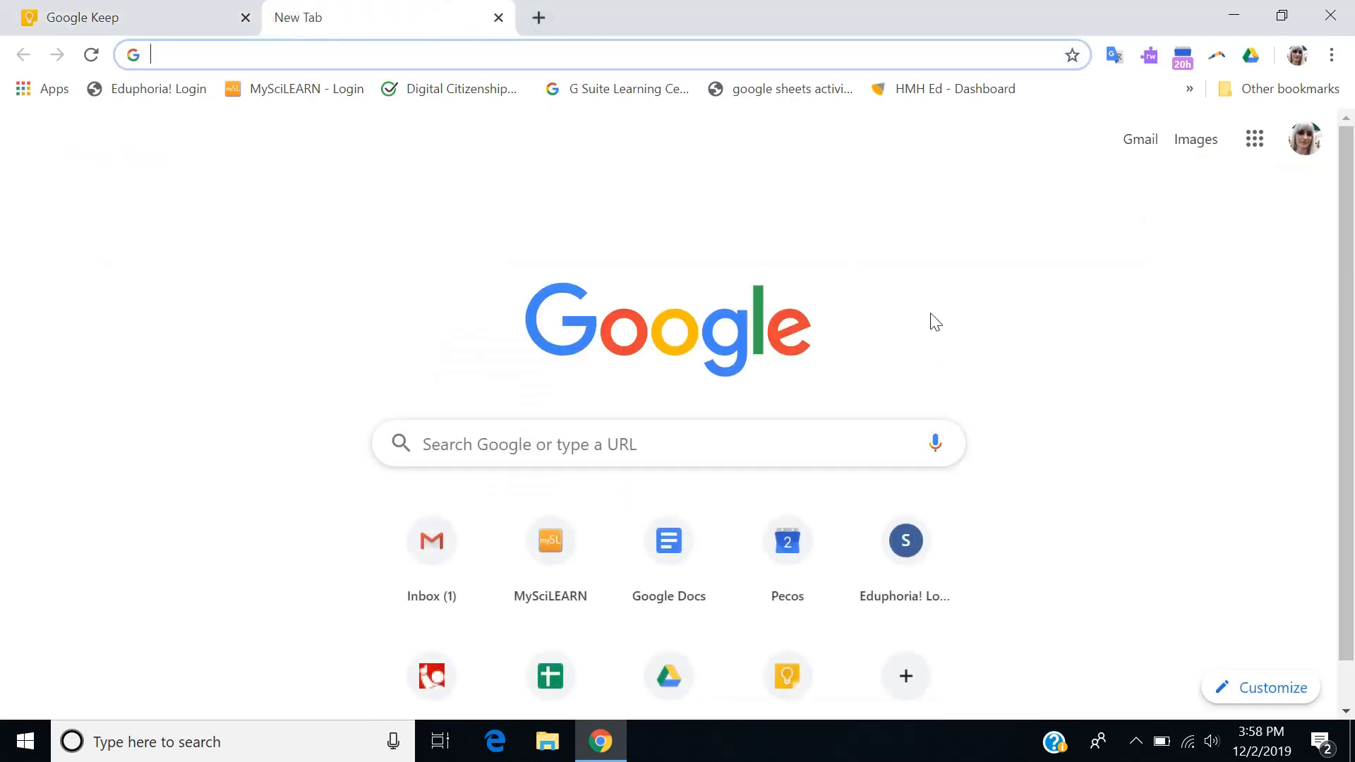
pyautogui.scroll(-1, 935, 323)
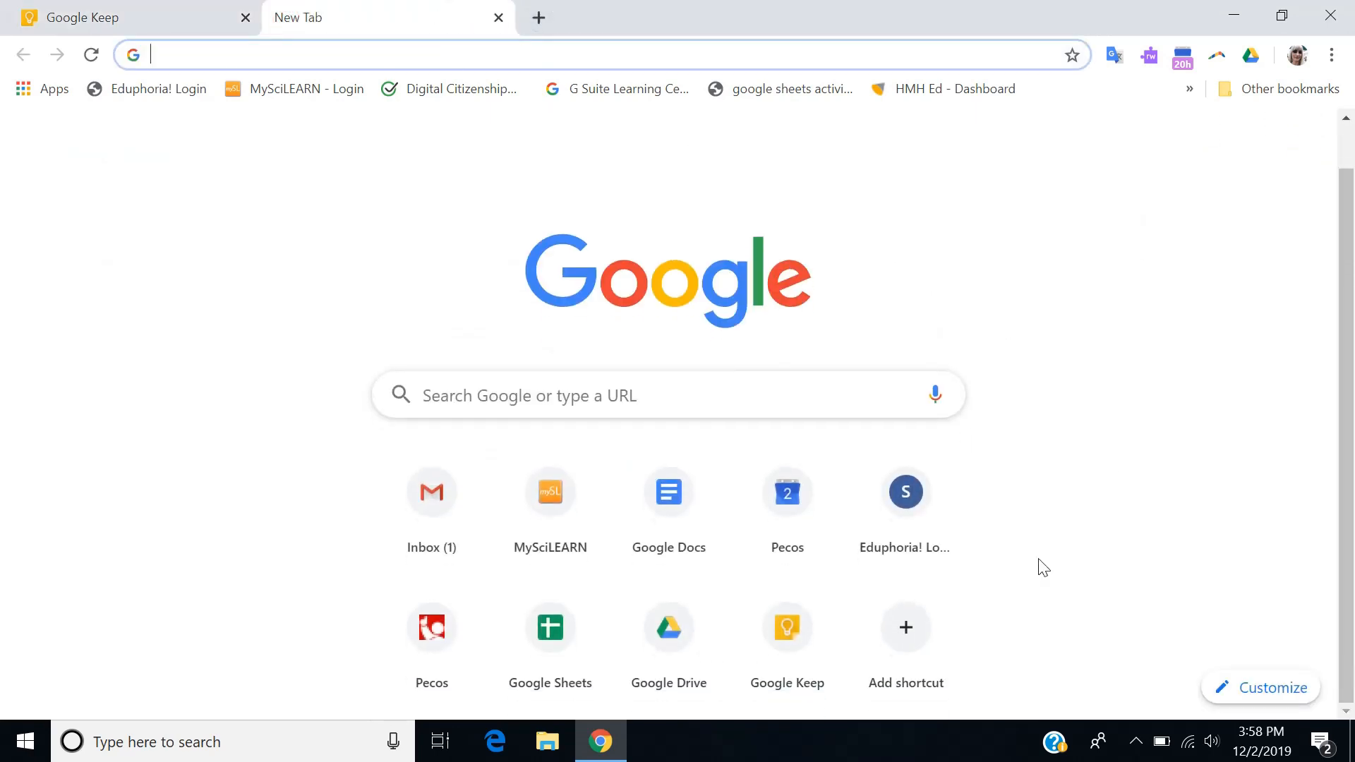
pyautogui.click(793, 518)
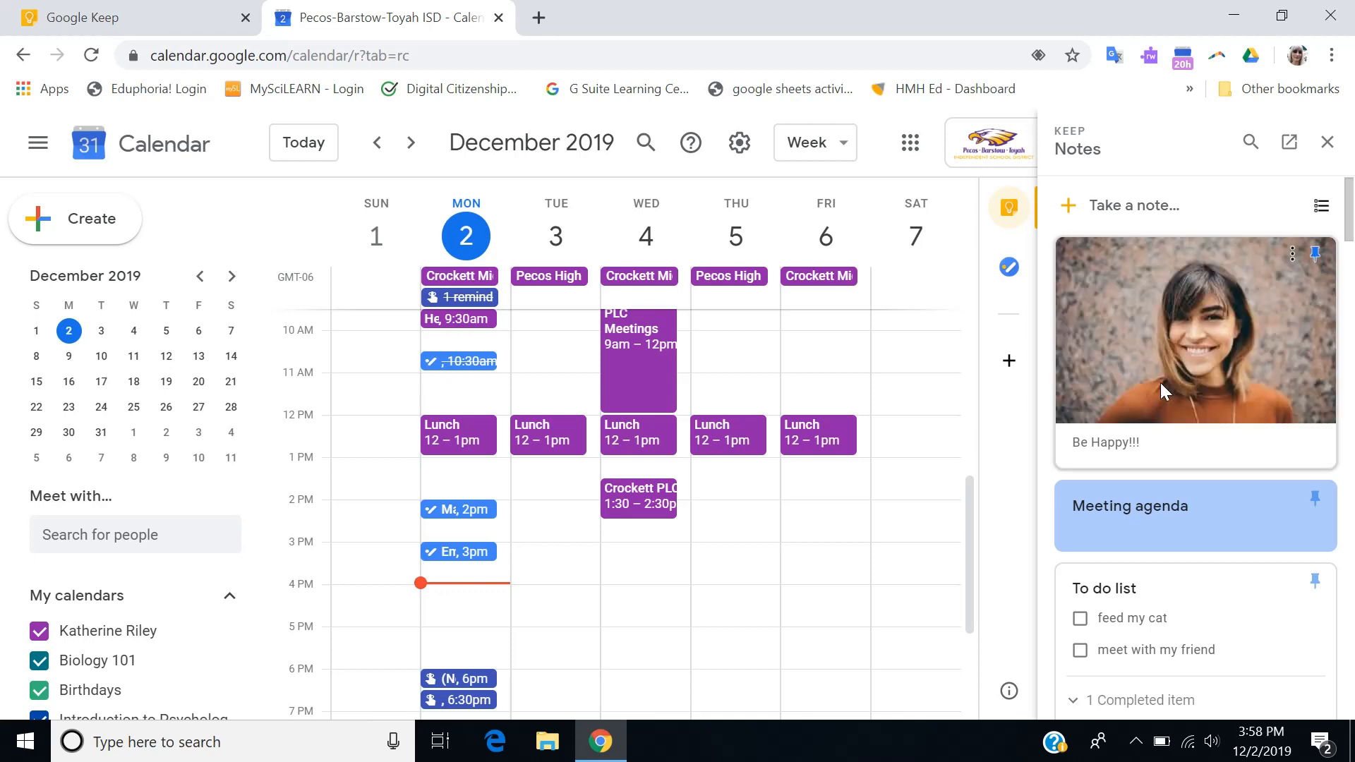
# - Look through the Keep notes beside the calendar, and add the text "type paper" to the Meeting agenda note
pyautogui.scroll(-2, 867, 571)
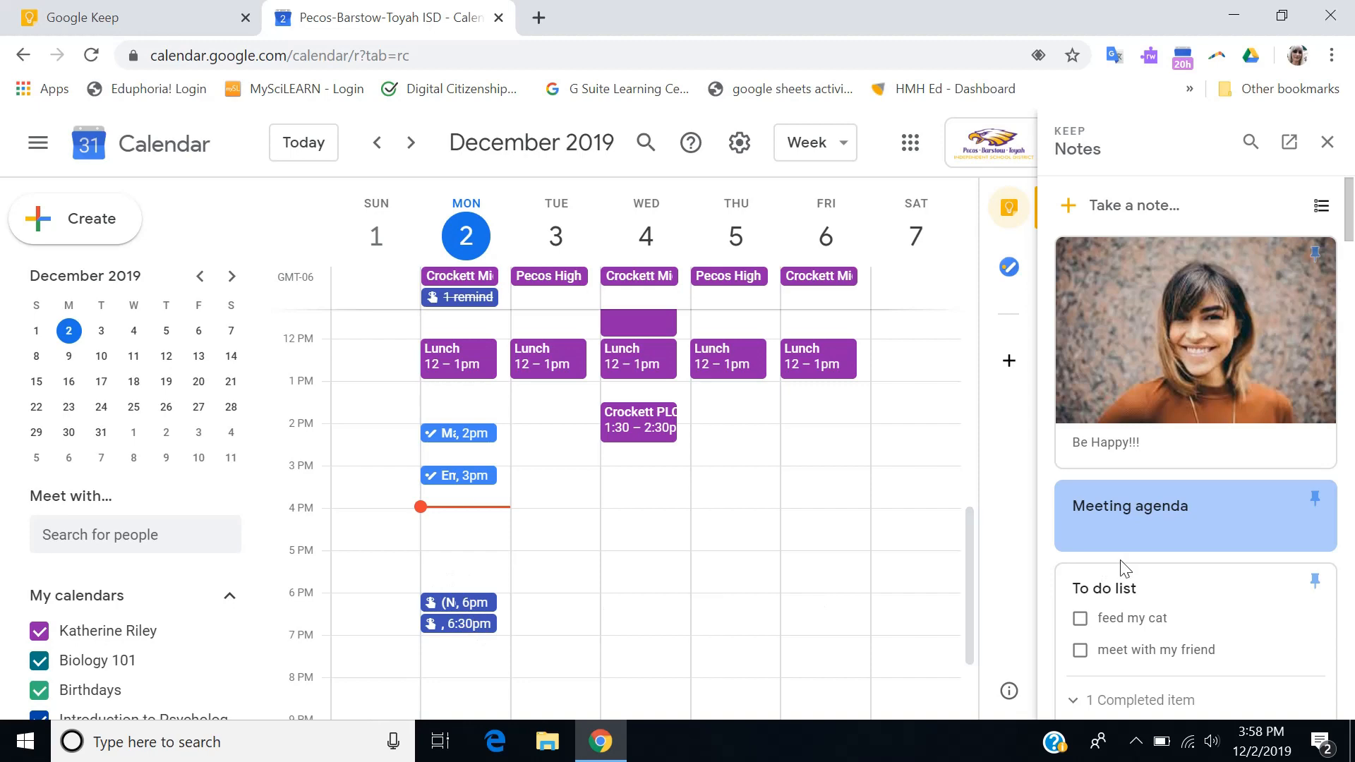
pyautogui.scroll(-1, 1124, 569)
pyautogui.scroll(-5, 1124, 568)
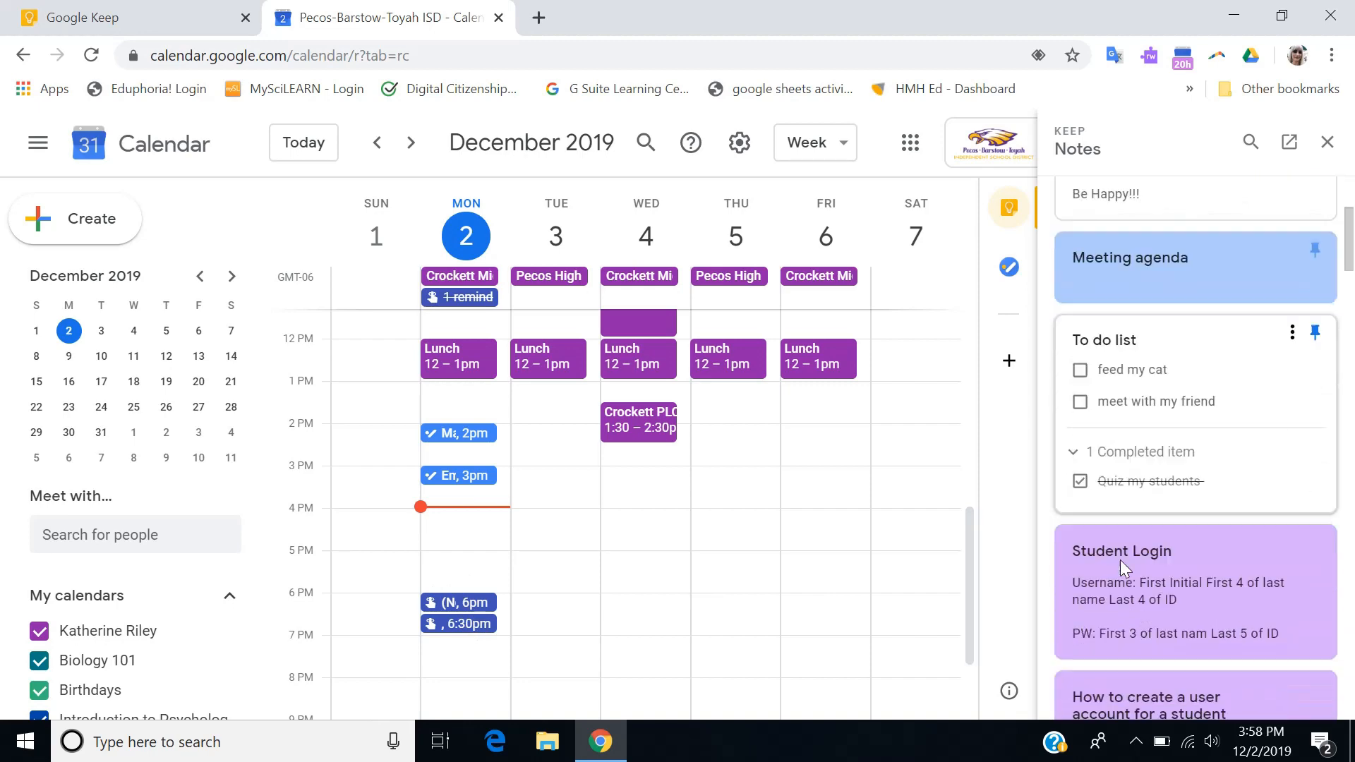
pyautogui.scroll(6, 1120, 561)
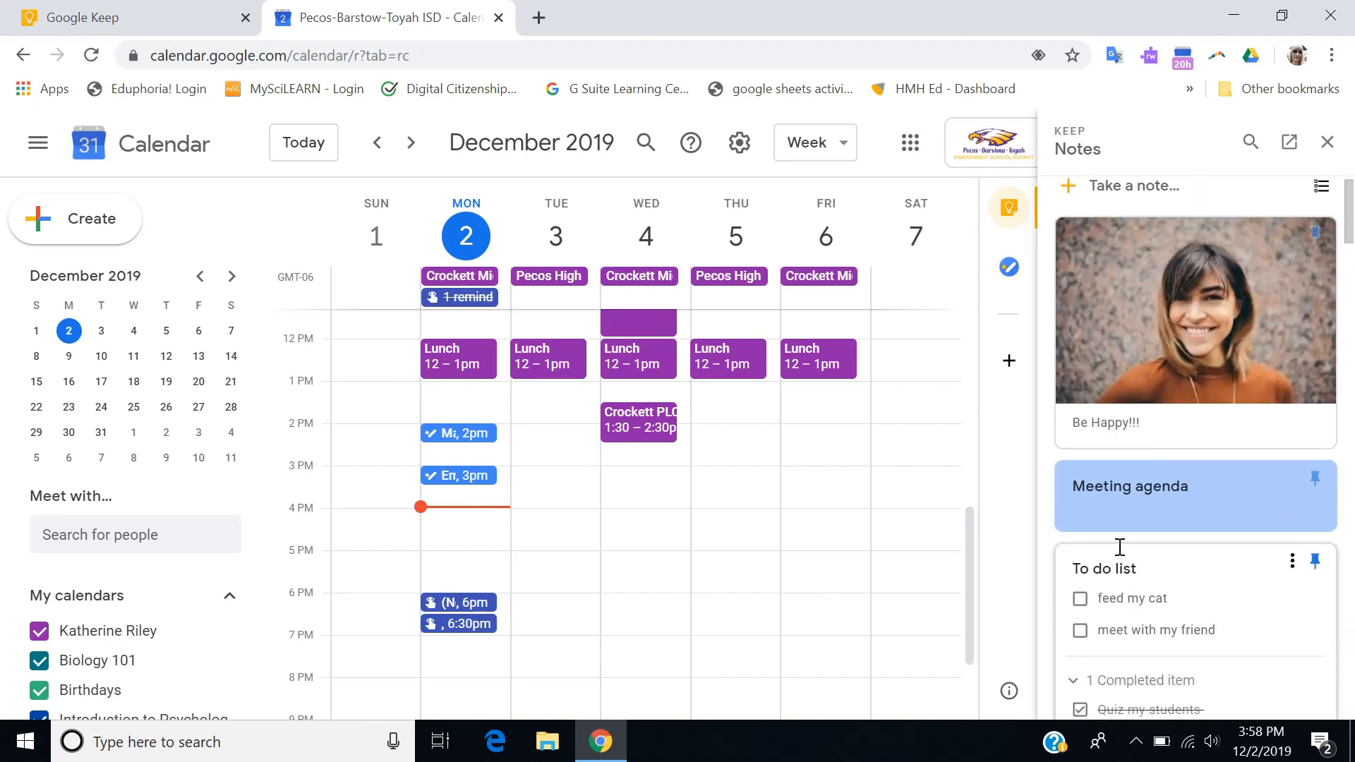
pyautogui.click(1116, 510)
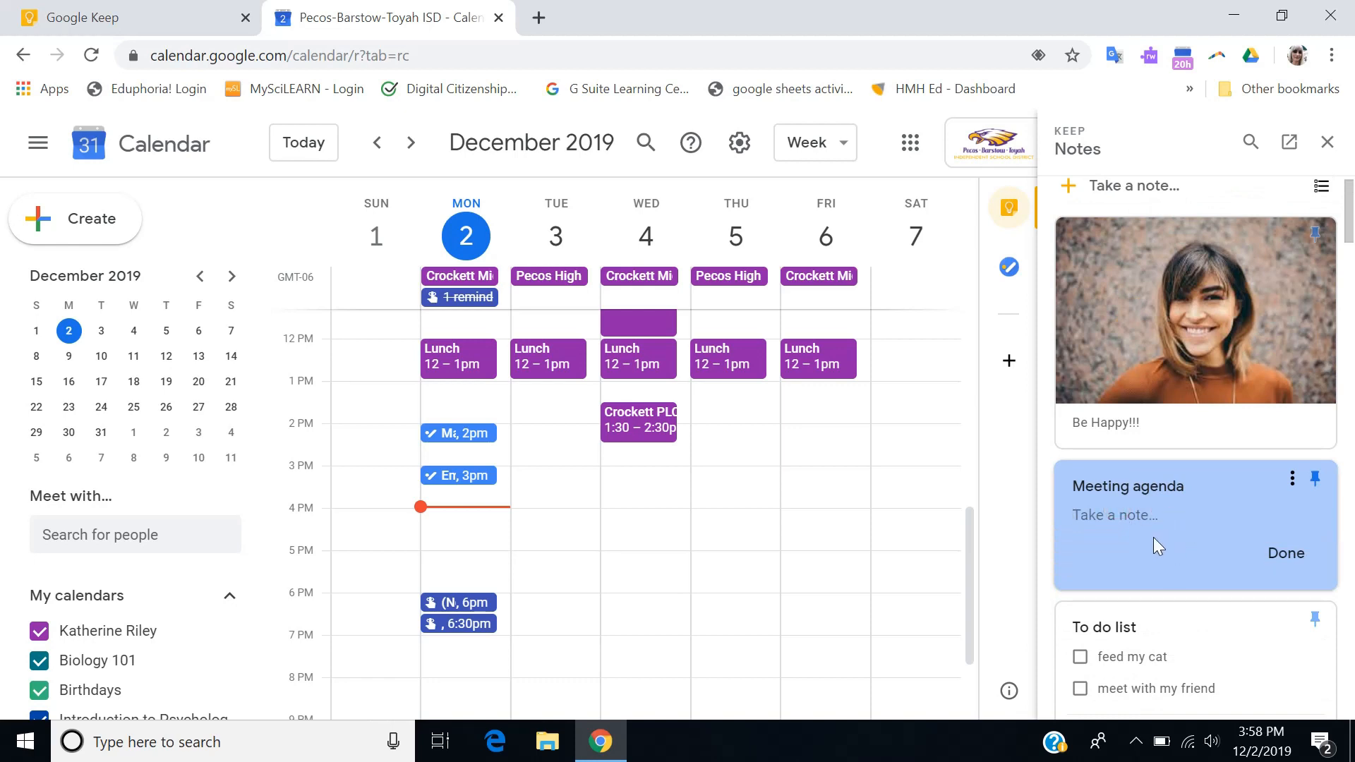
pyautogui.write('type paper')
pyautogui.click(1282, 553)
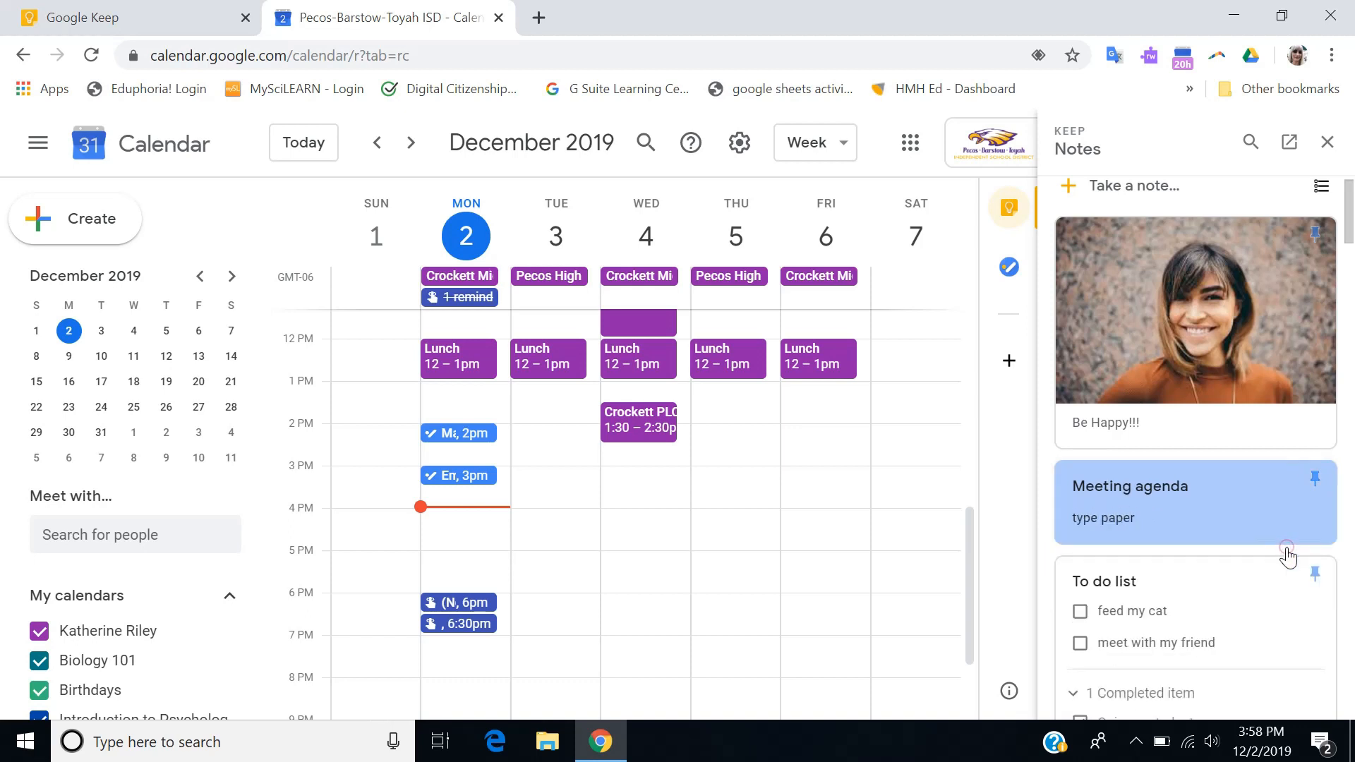